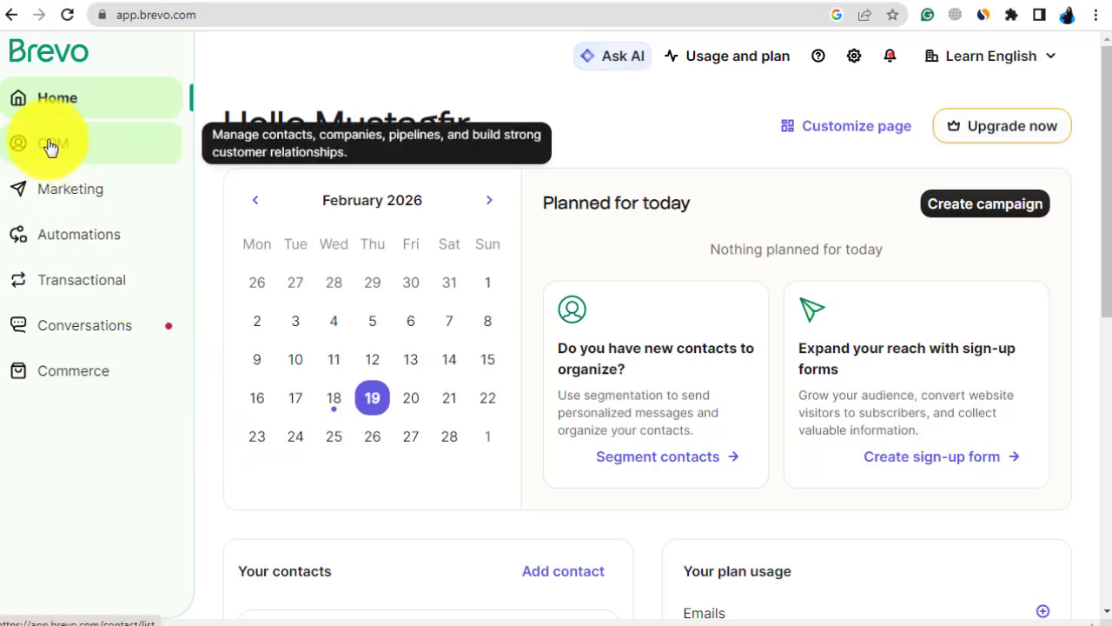
Step: Start a Contacts data import from the CRM contacts page using the copy-paste method
{"action": "left_click", "coordinate": [50, 147]}
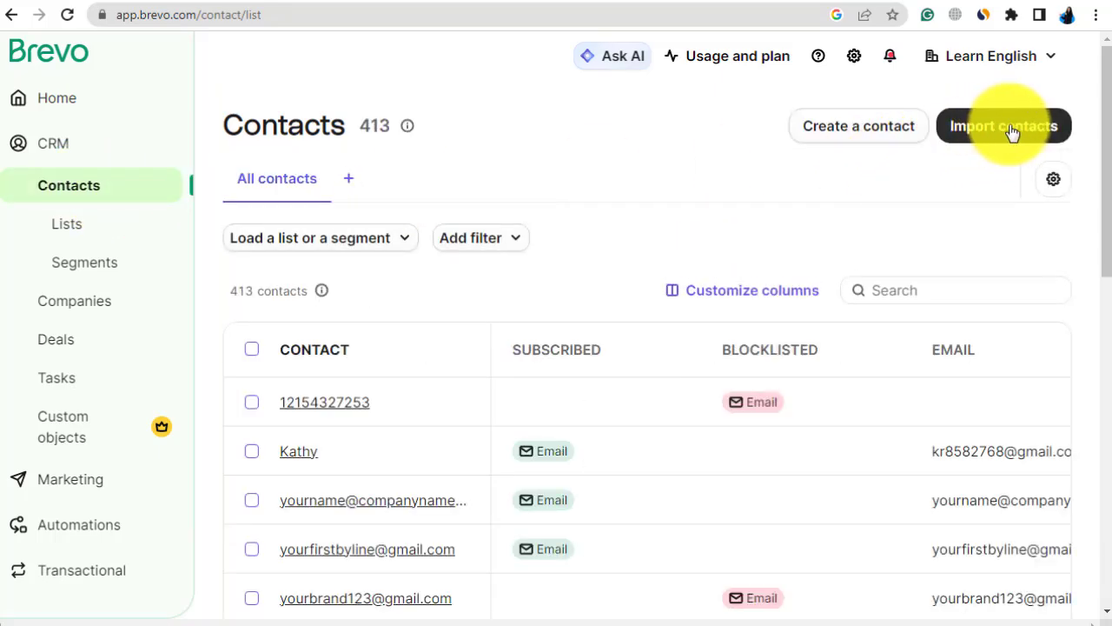
{"action": "left_click", "coordinate": [1010, 128]}
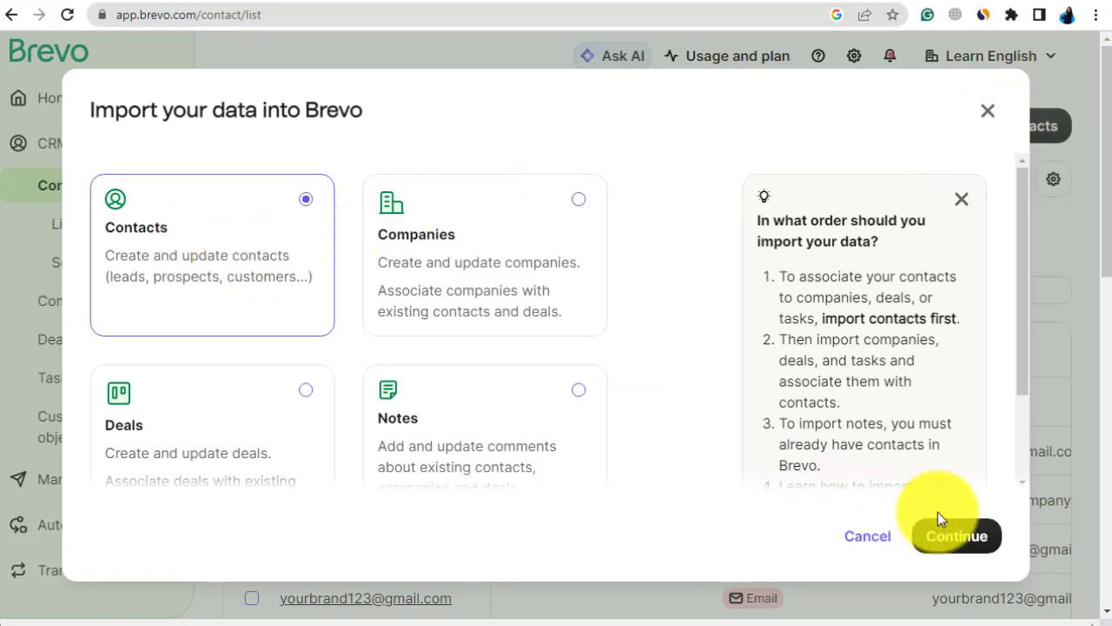
{"action": "left_click", "coordinate": [953, 538]}
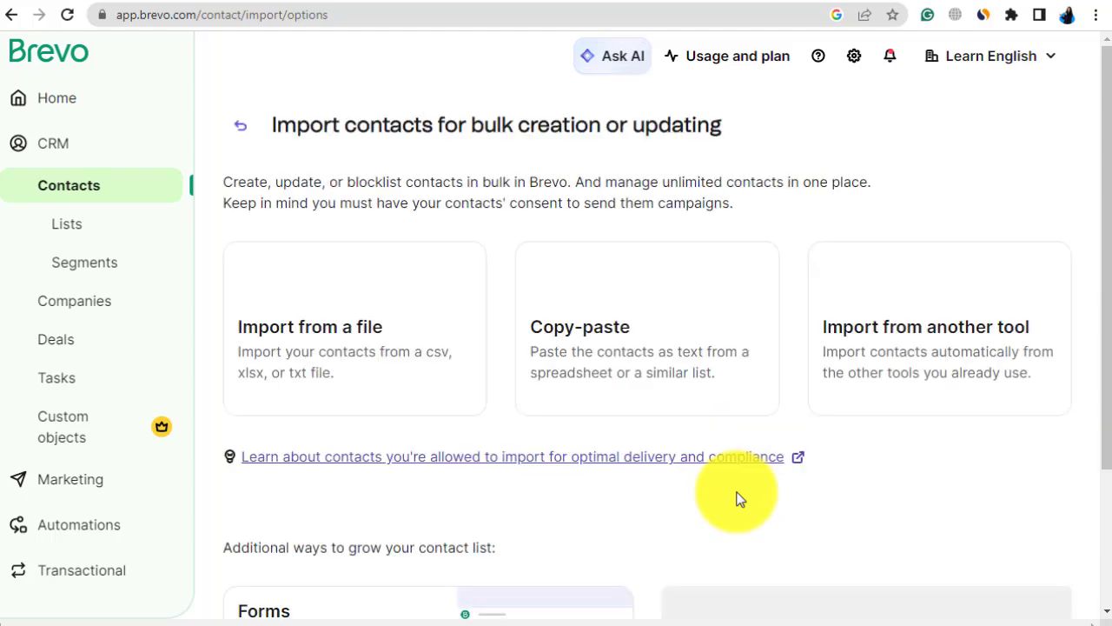
{"action": "left_click", "coordinate": [604, 337]}
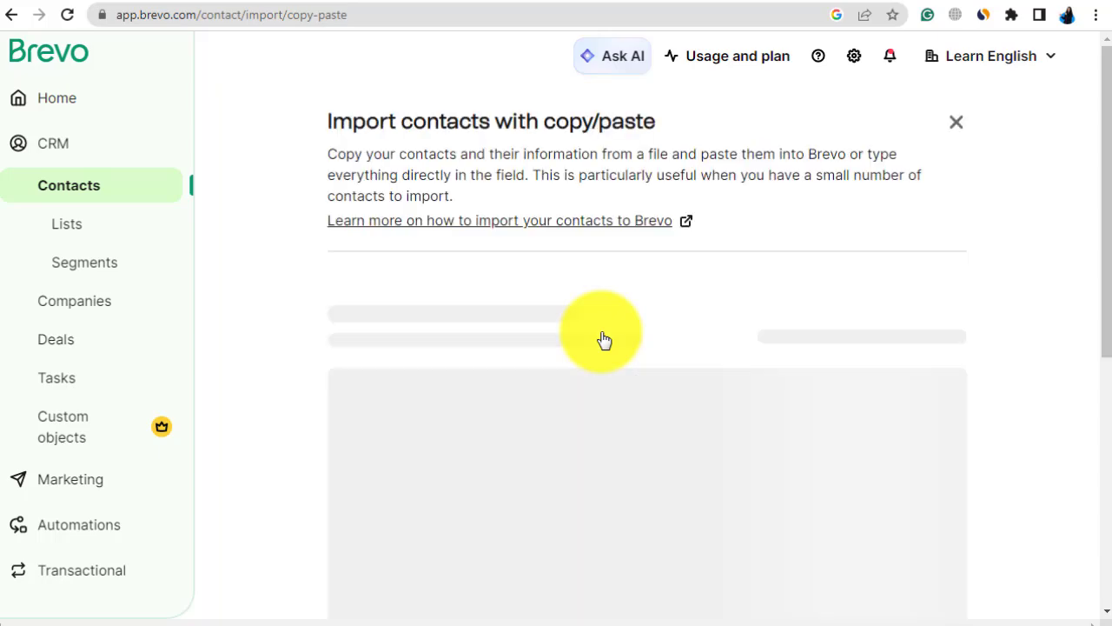
{"action": "scroll", "coordinate": [727, 365], "scroll_direction": "down", "scroll_amount": 1}
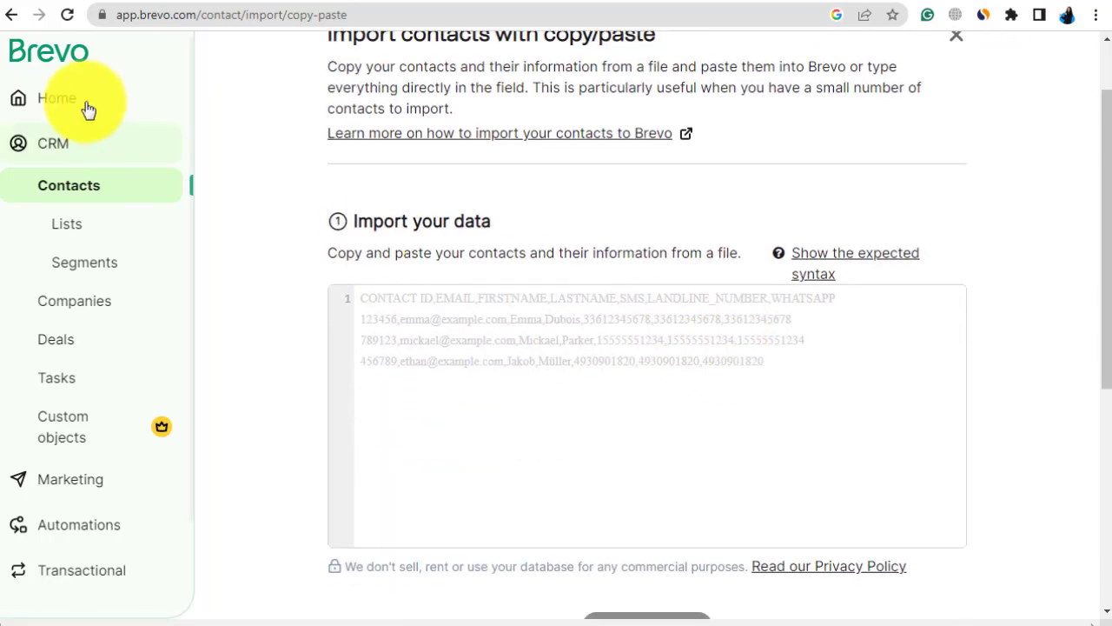
Step: Switch to the Email List spreadsheet in Google Sheets and copy the email addresses in cells A1:A35
{"action": "left_click", "coordinate": [91, 1]}
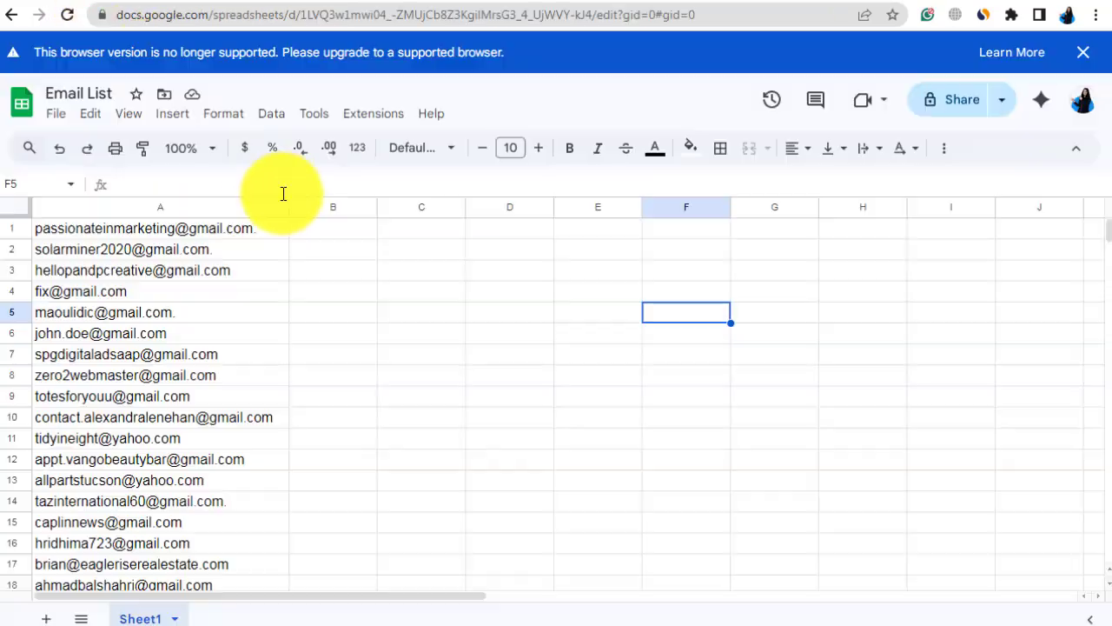
{"action": "left_click_drag", "start_coordinate": [115, 228], "coordinate": [209, 500]}
{"action": "right_click", "coordinate": [174, 362]}
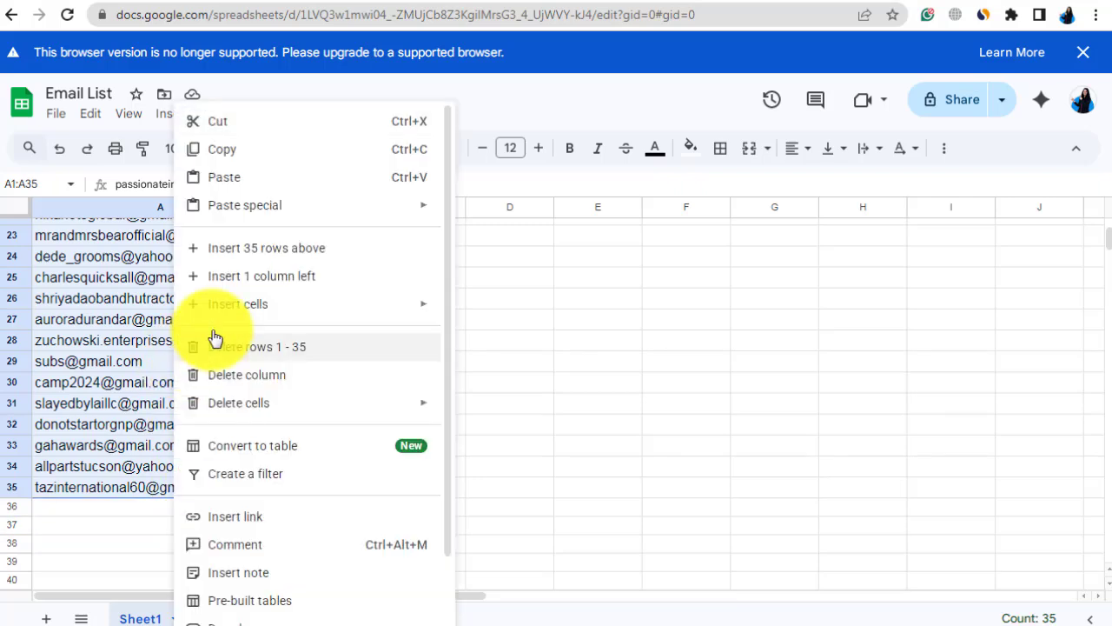
{"action": "left_click", "coordinate": [225, 149]}
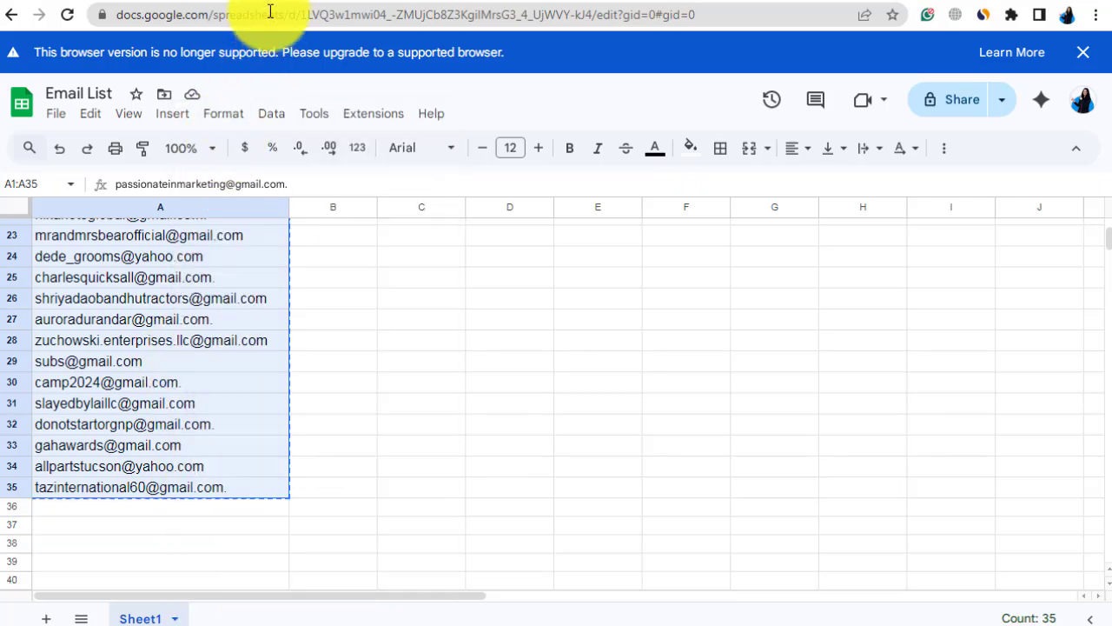
Step: Return to Brevo, paste the copied email addresses into the import data box, and check the data
{"action": "left_click", "coordinate": [269, 0]}
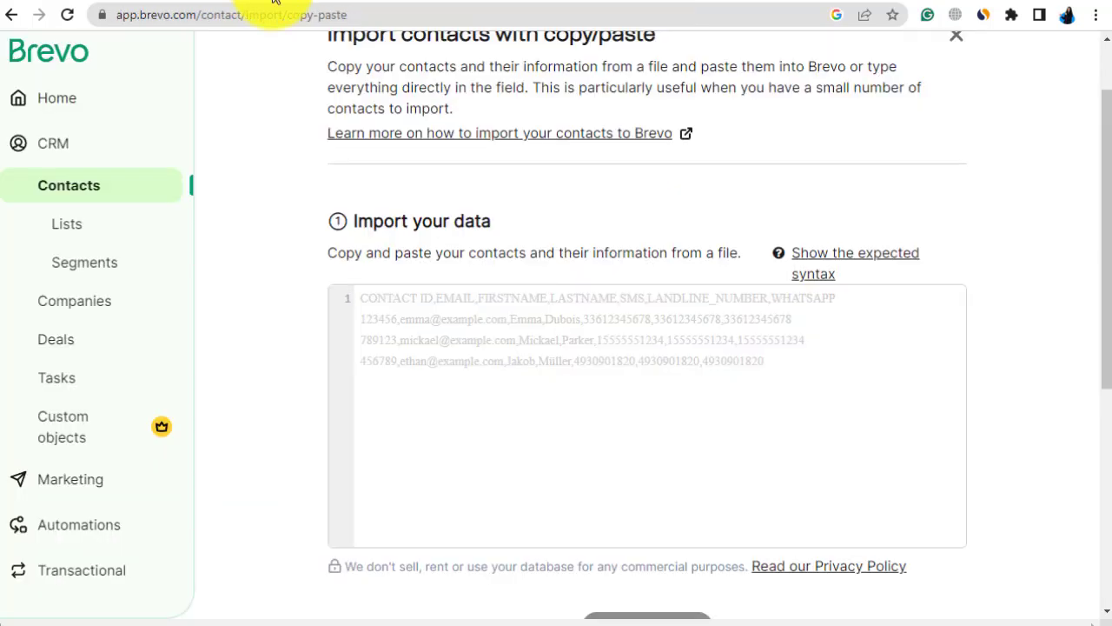
{"action": "right_click", "coordinate": [382, 298]}
{"action": "left_click", "coordinate": [439, 406]}
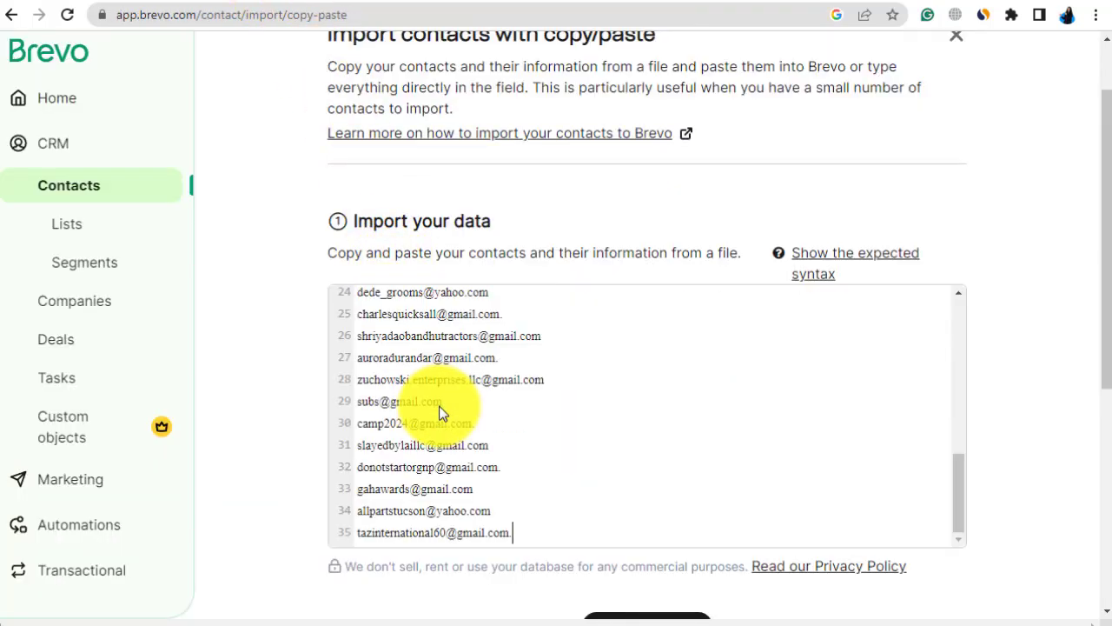
{"action": "scroll", "coordinate": [670, 426], "scroll_direction": "down", "scroll_amount": 2}
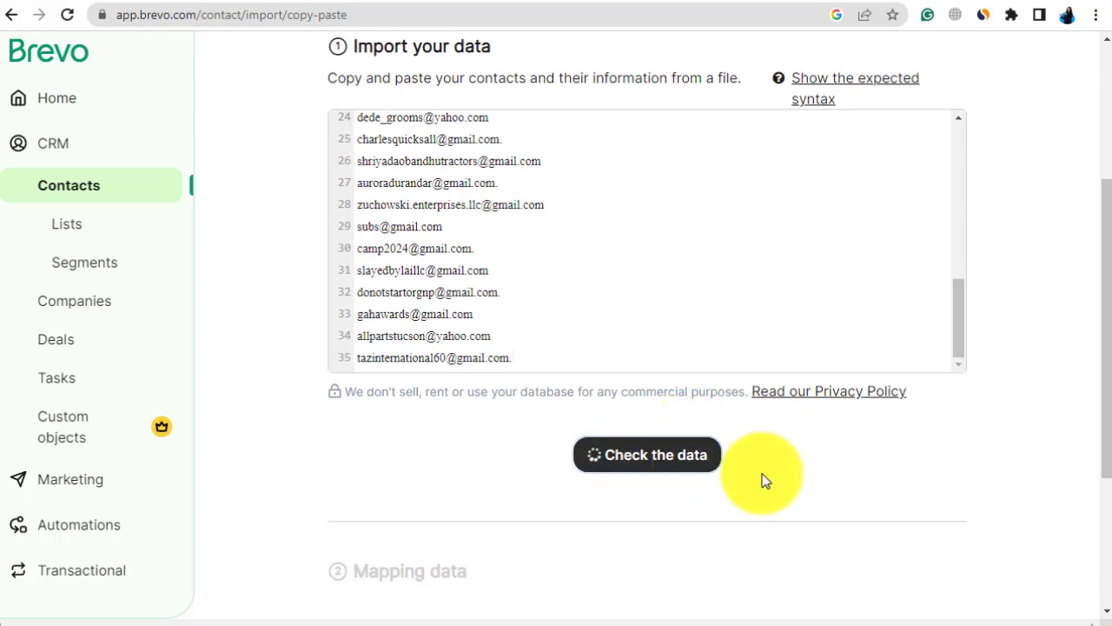
Step: Remove the trailing period from the email address on line 2 and check the data again
{"action": "scroll", "coordinate": [699, 374], "scroll_direction": "up", "scroll_amount": 10}
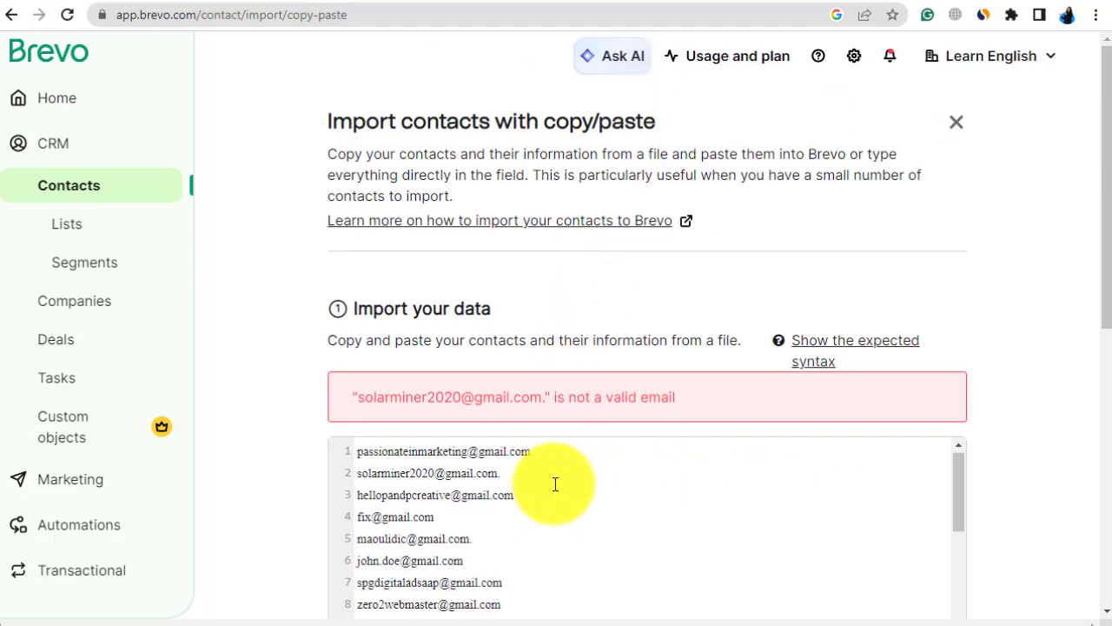
{"action": "left_click", "coordinate": [514, 471]}
{"action": "key", "text": "BackSpace"}
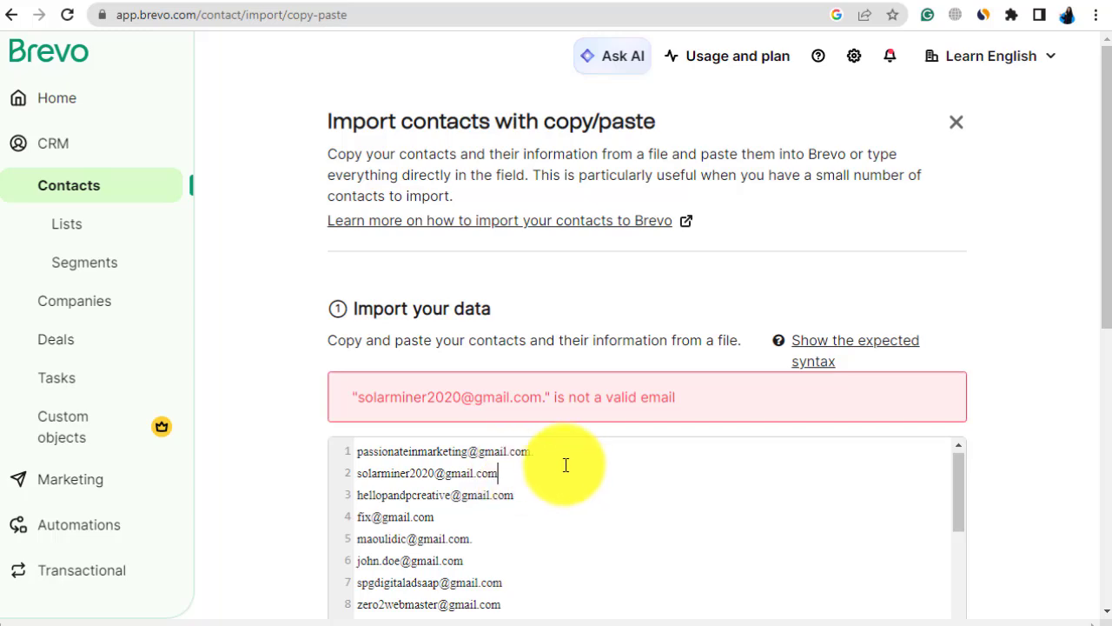
{"action": "scroll", "coordinate": [578, 486], "scroll_direction": "down", "scroll_amount": 2}
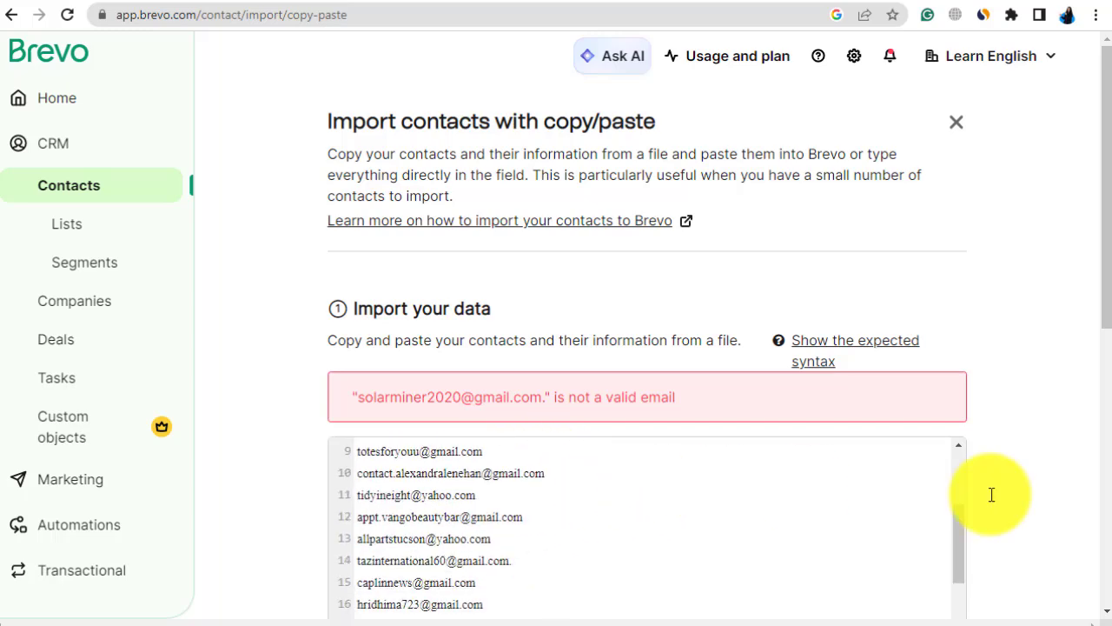
{"action": "scroll", "coordinate": [1051, 479], "scroll_direction": "down", "scroll_amount": 2}
{"action": "scroll", "coordinate": [1043, 478], "scroll_direction": "down", "scroll_amount": 2}
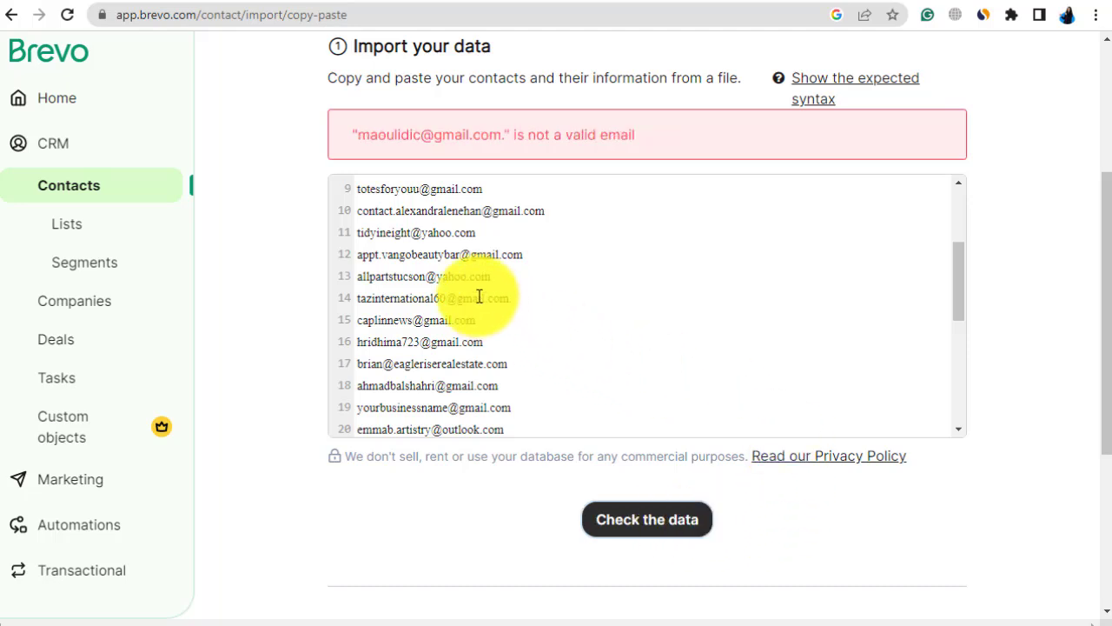
Step: Remove the trailing period from the email address on line 5 and recheck the contact data
{"action": "scroll", "coordinate": [477, 294], "scroll_direction": "up", "scroll_amount": 2}
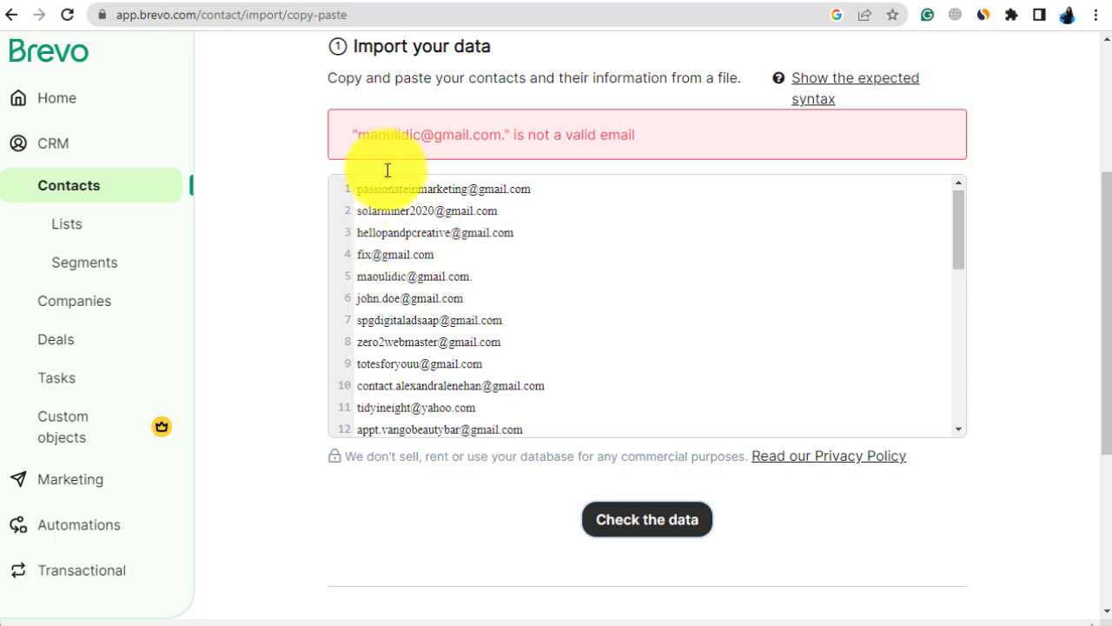
{"action": "left_click", "coordinate": [487, 281]}
{"action": "key", "text": "BackSpace"}
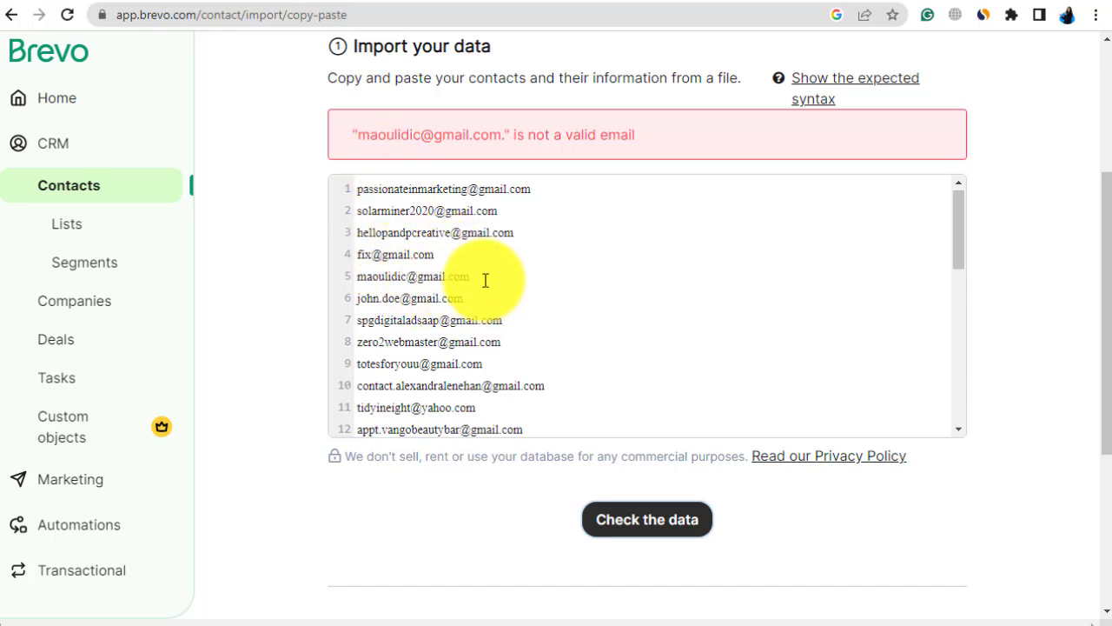
{"action": "left_click", "coordinate": [485, 281]}
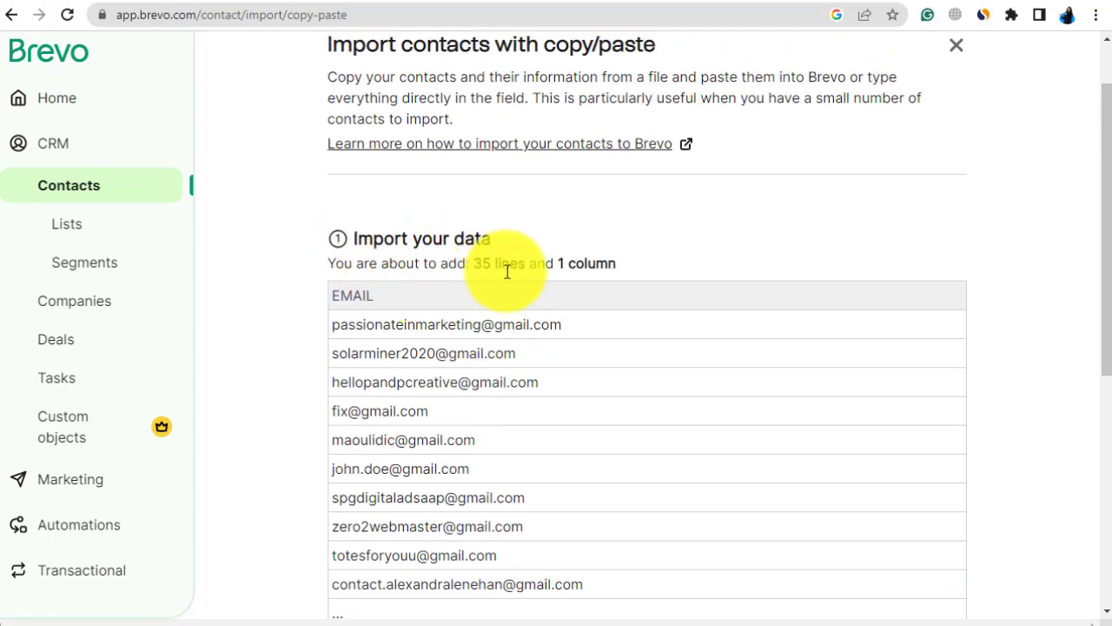
Step: Confirm the imported data and its mapping to the EMAIL contact attribute
{"action": "scroll", "coordinate": [615, 298], "scroll_direction": "down", "scroll_amount": 3}
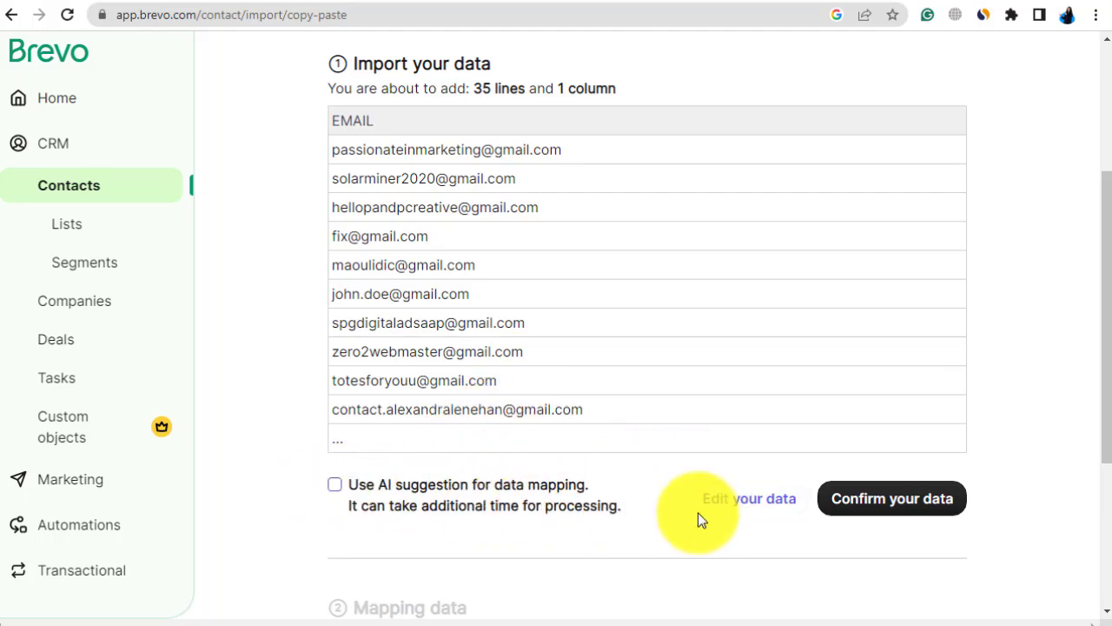
{"action": "left_click", "coordinate": [920, 506]}
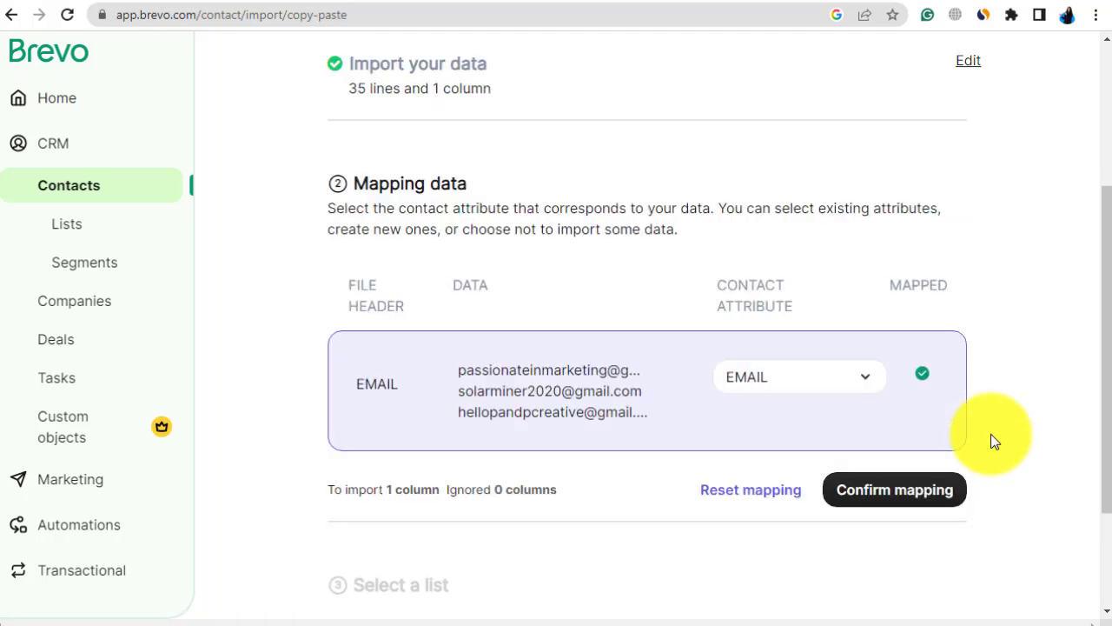
{"action": "scroll", "coordinate": [990, 434], "scroll_direction": "down", "scroll_amount": 1}
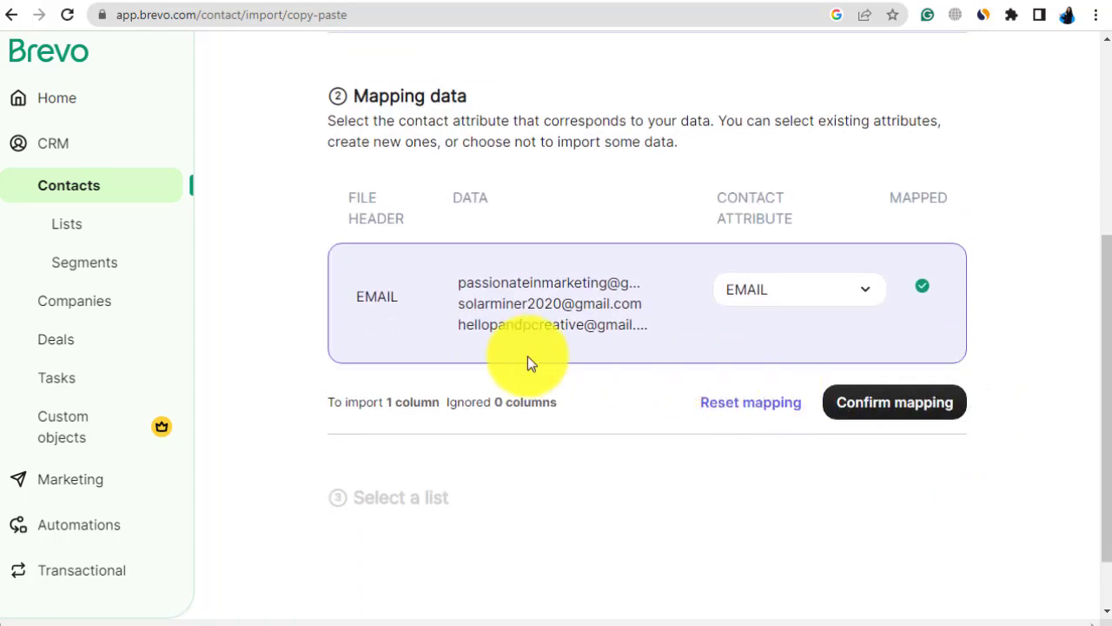
{"action": "left_click", "coordinate": [893, 405]}
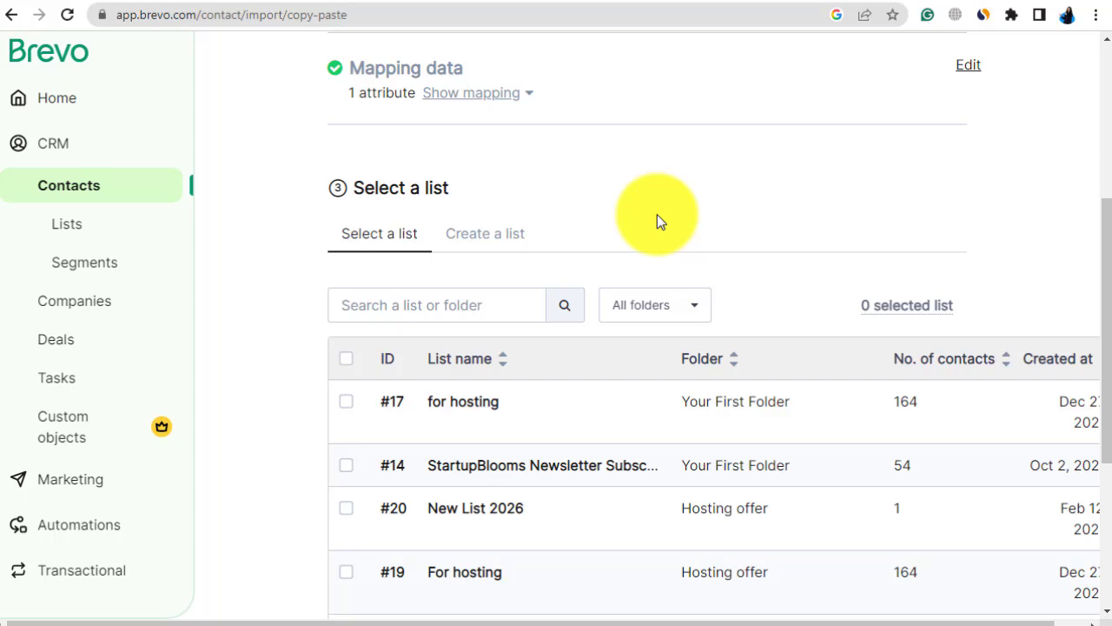
Step: Choose to create a list for the imported contacts and name it New List
{"action": "scroll", "coordinate": [657, 219], "scroll_direction": "down", "scroll_amount": 1}
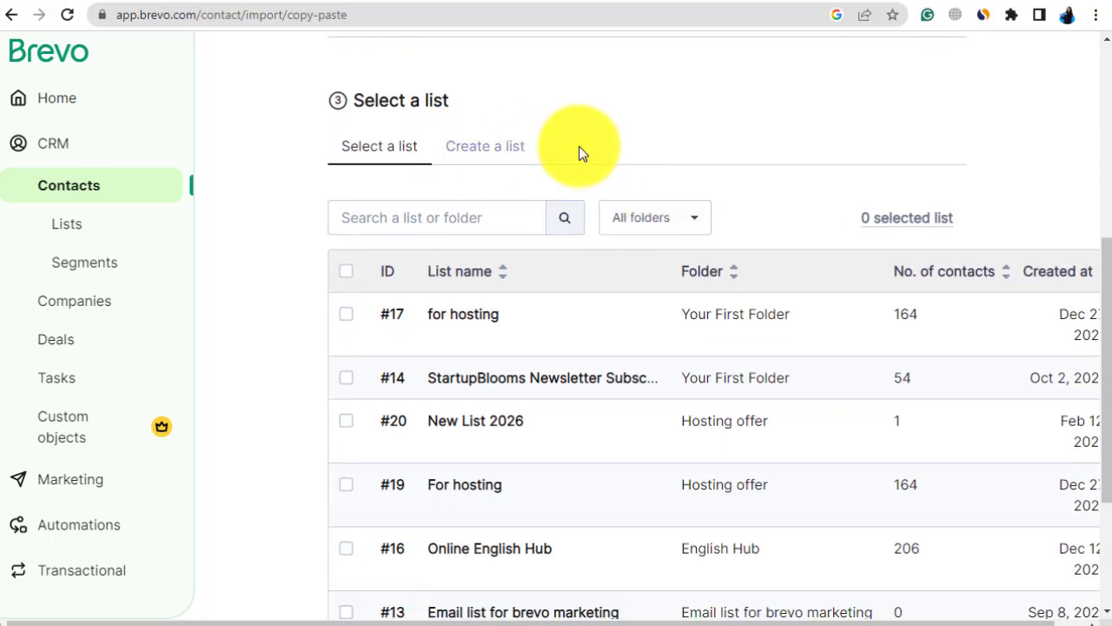
{"action": "scroll", "coordinate": [539, 170], "scroll_direction": "up", "scroll_amount": 1}
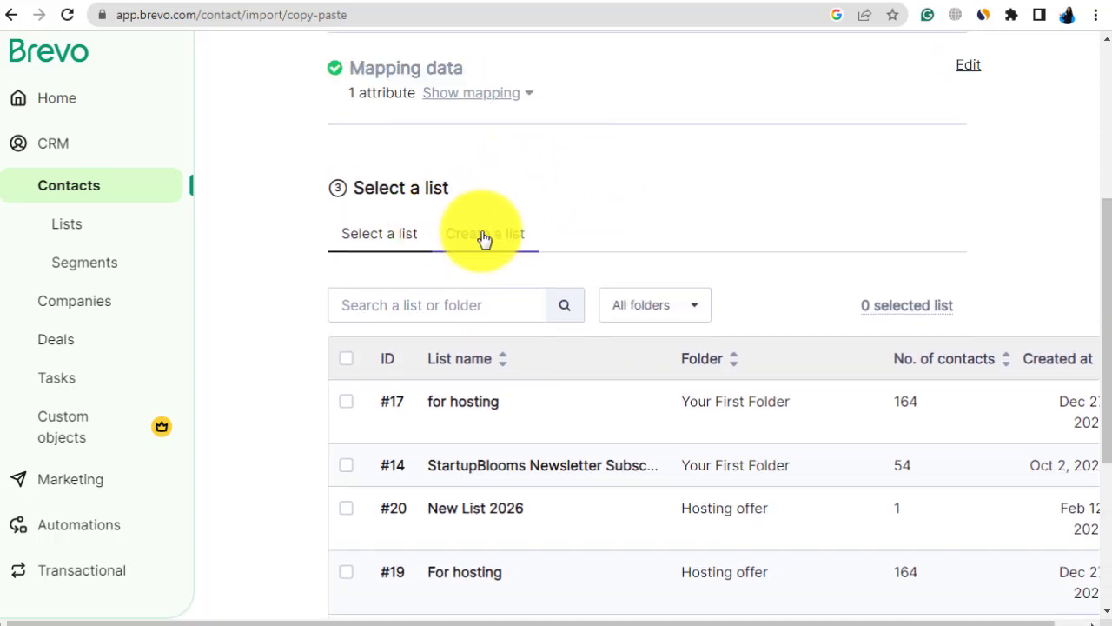
{"action": "left_click_drag", "start_coordinate": [485, 240], "coordinate": [489, 240]}
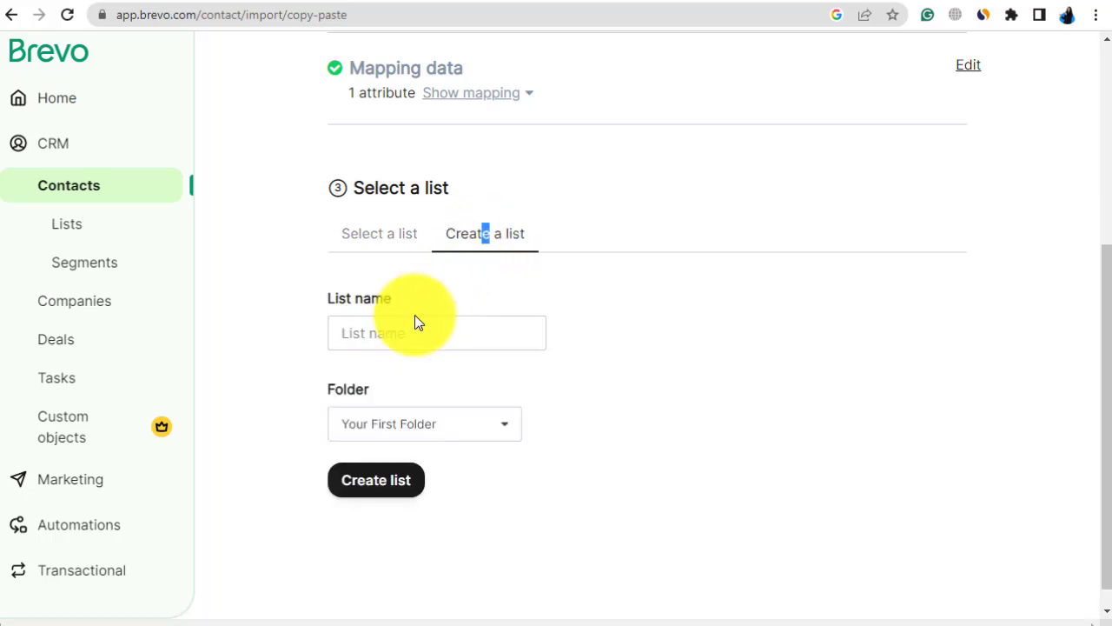
{"action": "left_click", "coordinate": [380, 335]}
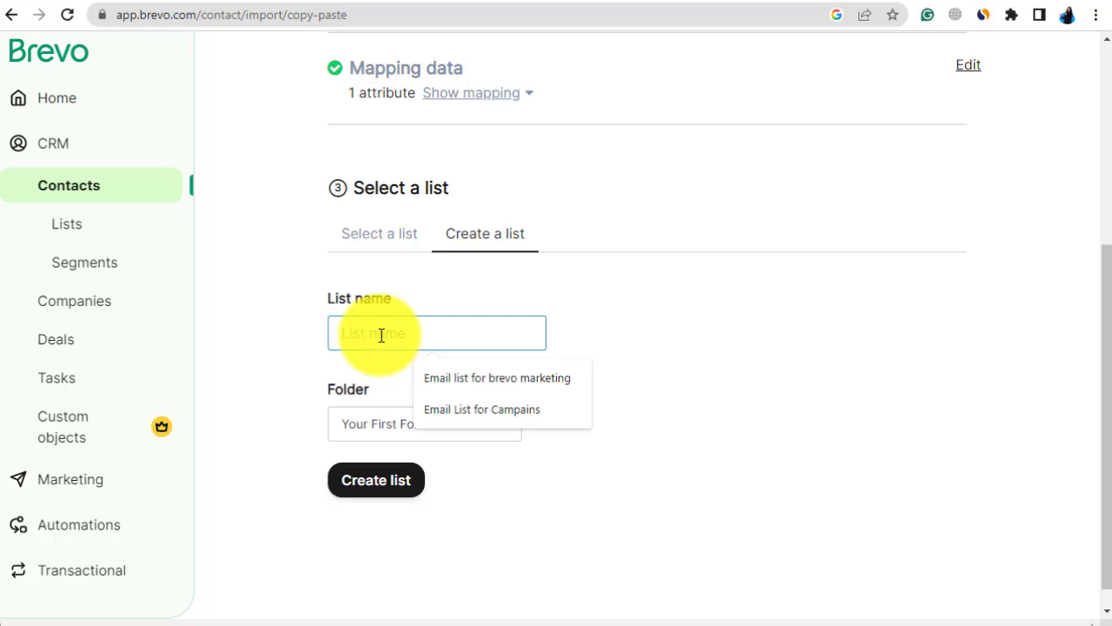
{"action": "type", "text": "New List"}
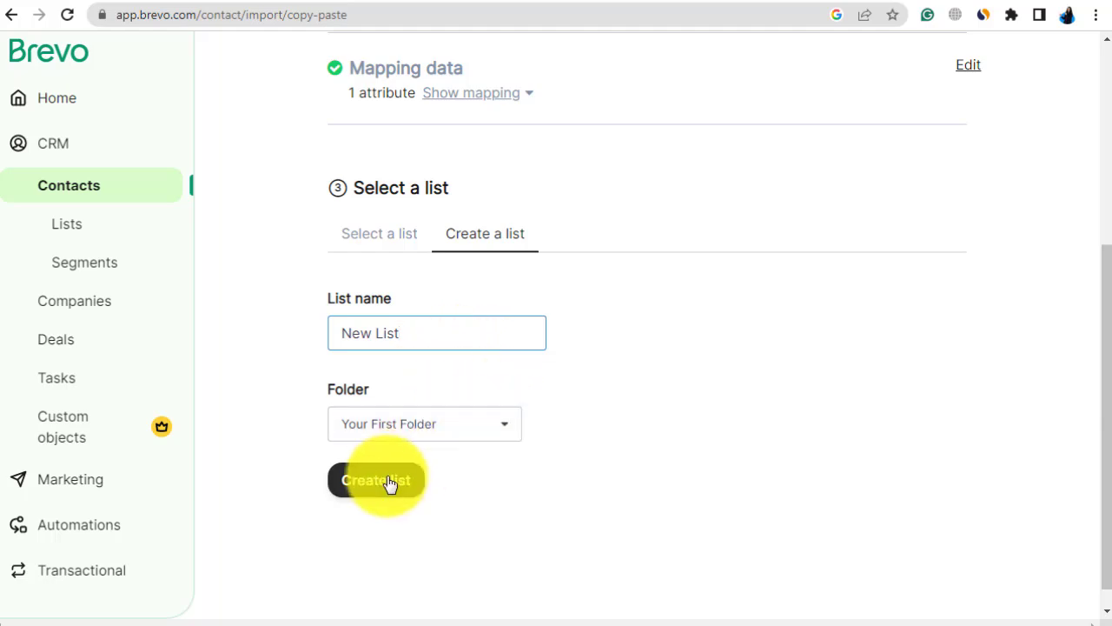
Step: Create a new folder named New List 2026 for the list, and create the list in it
{"action": "left_click", "coordinate": [477, 429]}
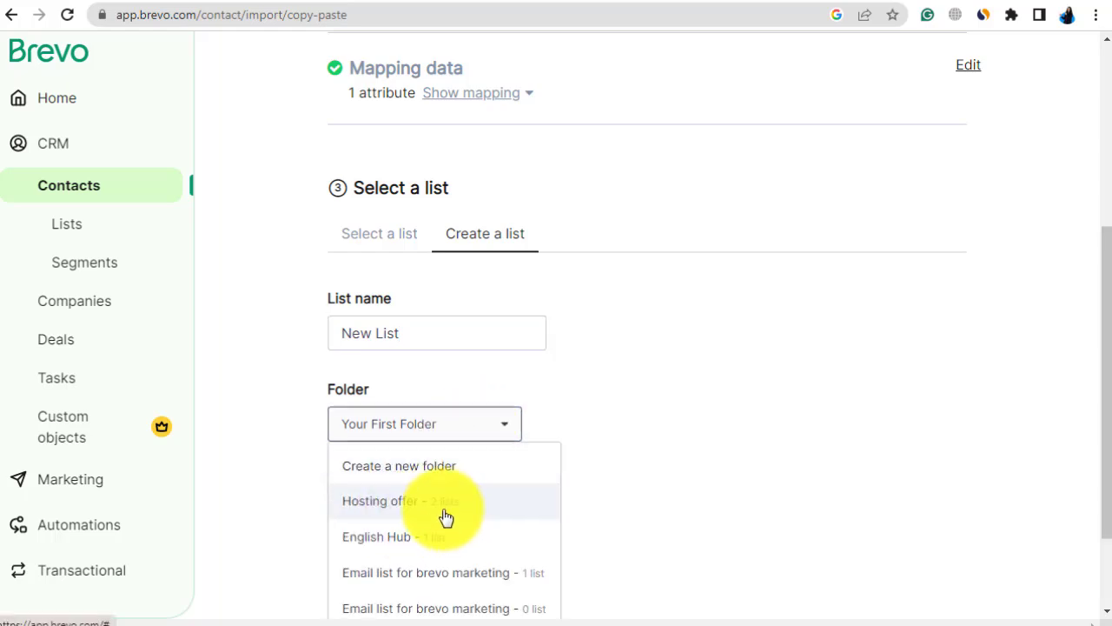
{"action": "left_click", "coordinate": [405, 476]}
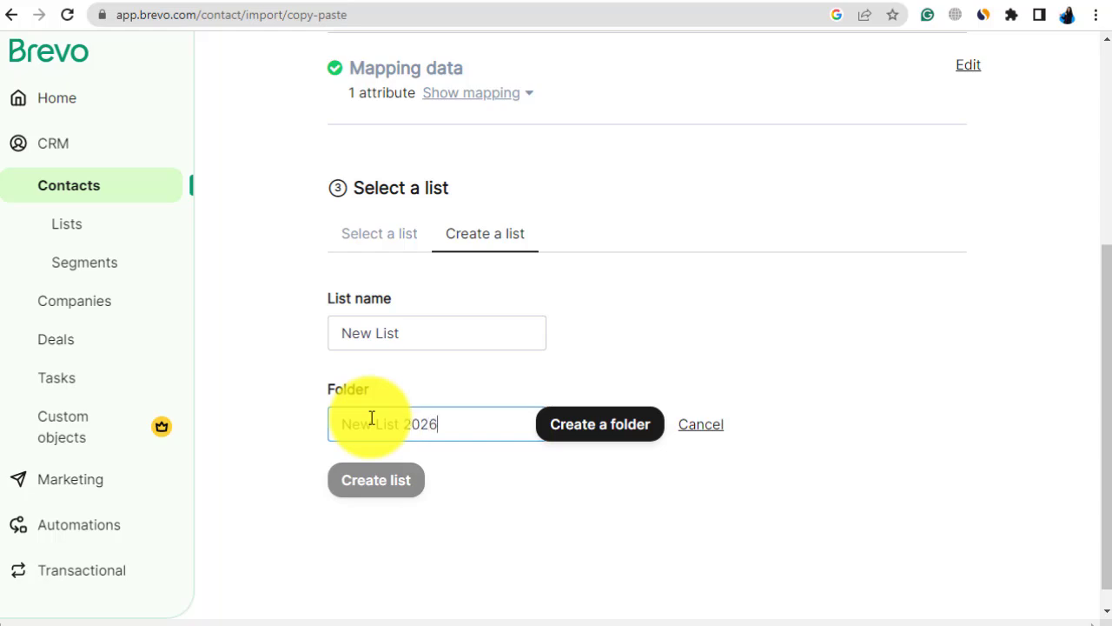
{"action": "left_click", "coordinate": [594, 439]}
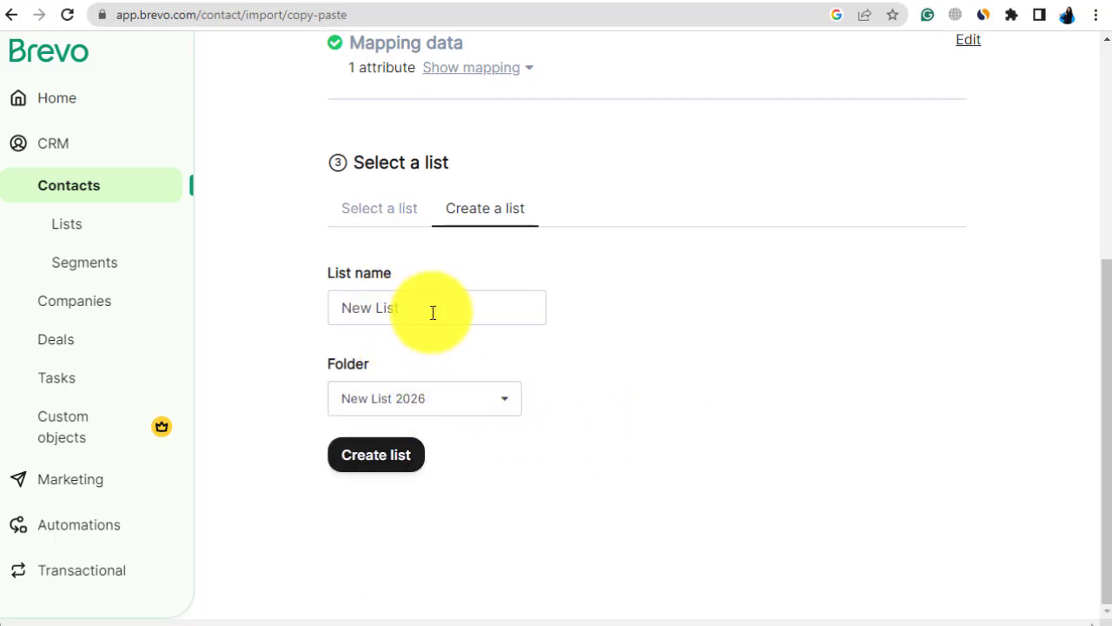
{"action": "left_click", "coordinate": [376, 456]}
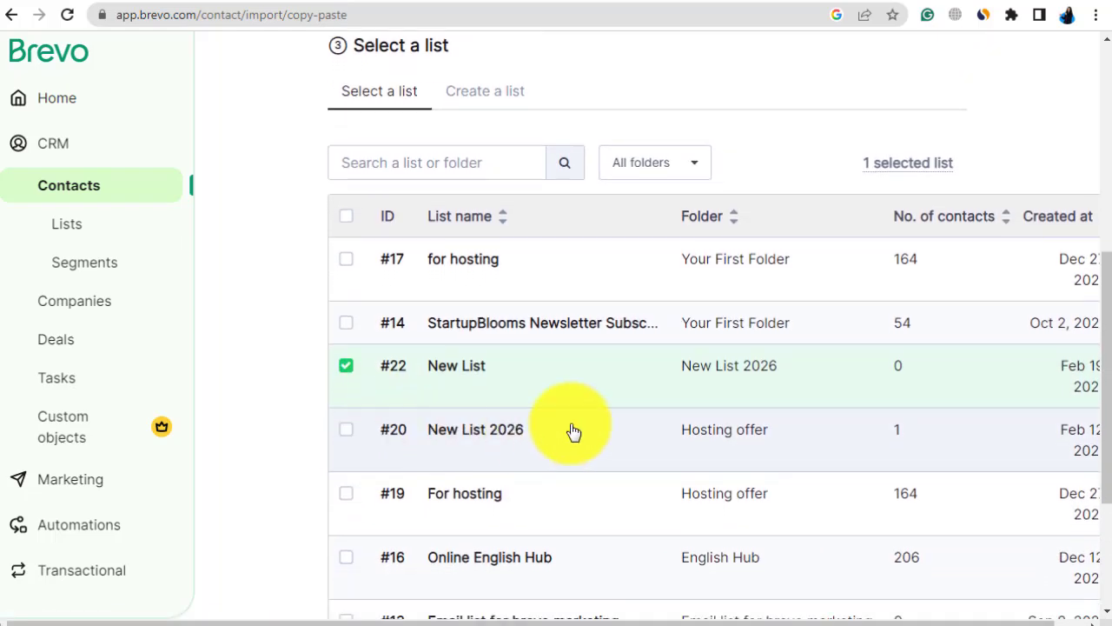
Step: Confirm New List as the destination list for the imported contacts
{"action": "scroll", "coordinate": [655, 422], "scroll_direction": "down", "scroll_amount": 2}
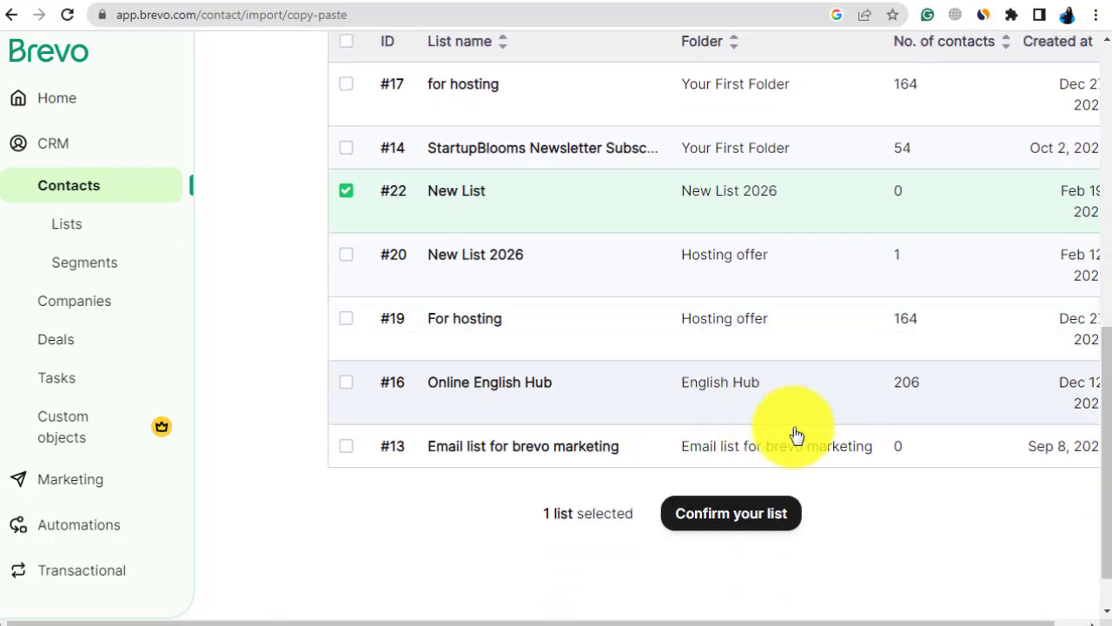
{"action": "left_click_drag", "start_coordinate": [824, 624], "coordinate": [894, 621]}
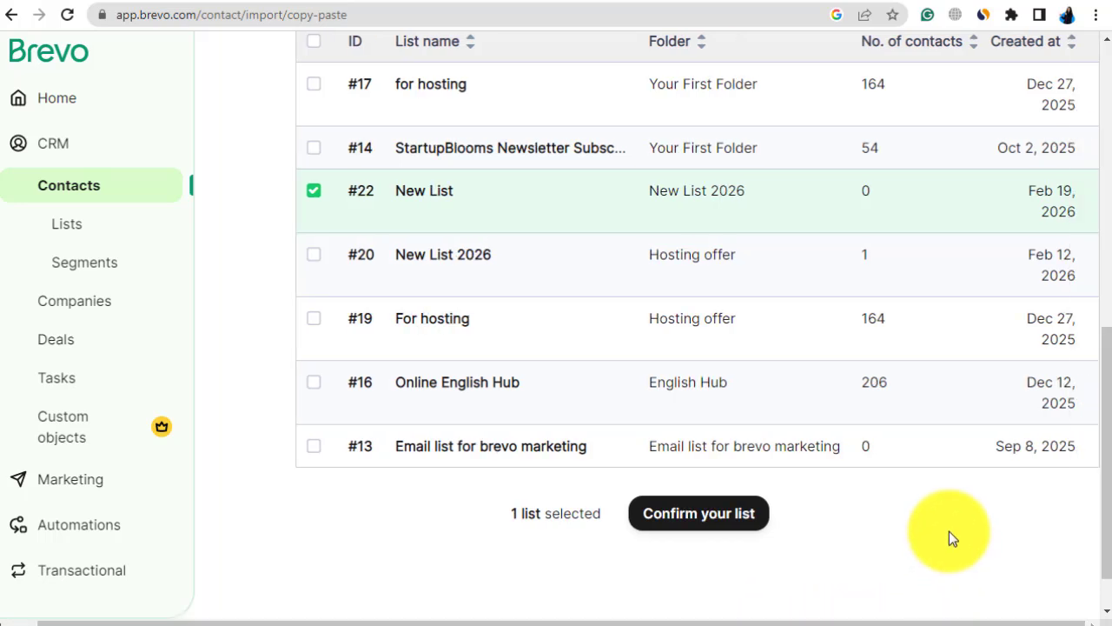
{"action": "left_click", "coordinate": [698, 514]}
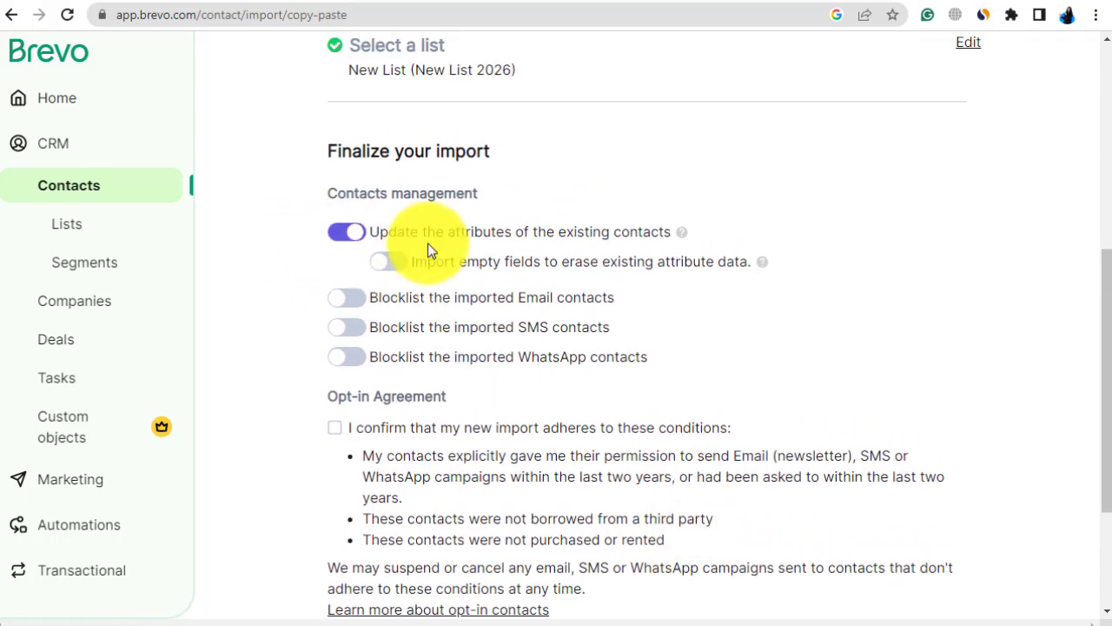
{"action": "scroll", "coordinate": [429, 318], "scroll_direction": "down", "scroll_amount": 1}
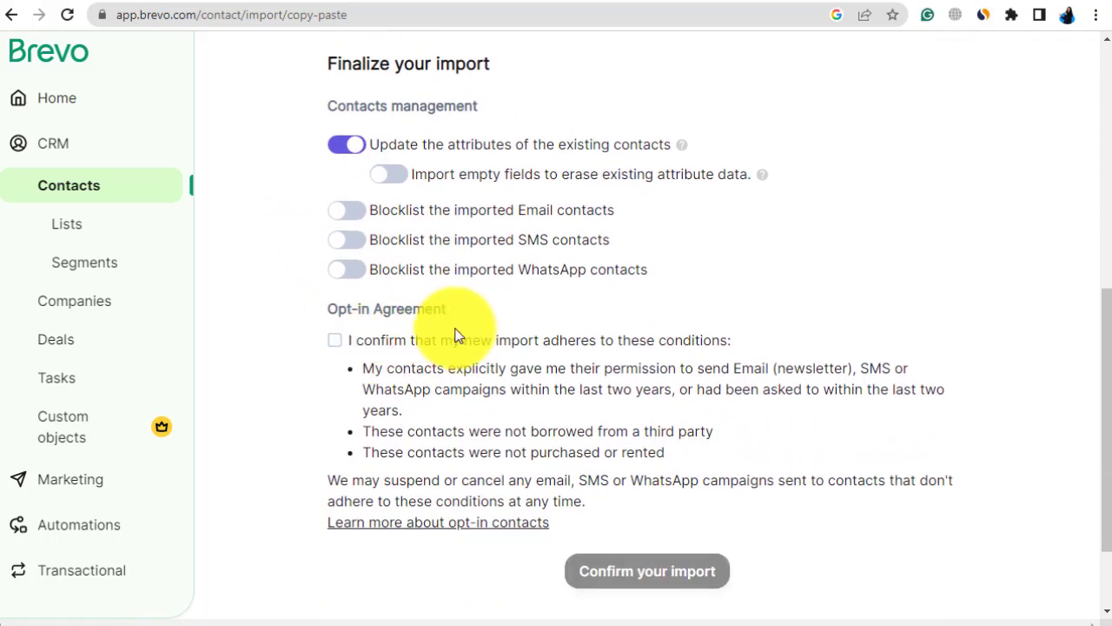
Step: Review the import summary, accept the opt-in agreement for the new contacts and confirm the import
{"action": "scroll", "coordinate": [455, 335], "scroll_direction": "up", "scroll_amount": 6}
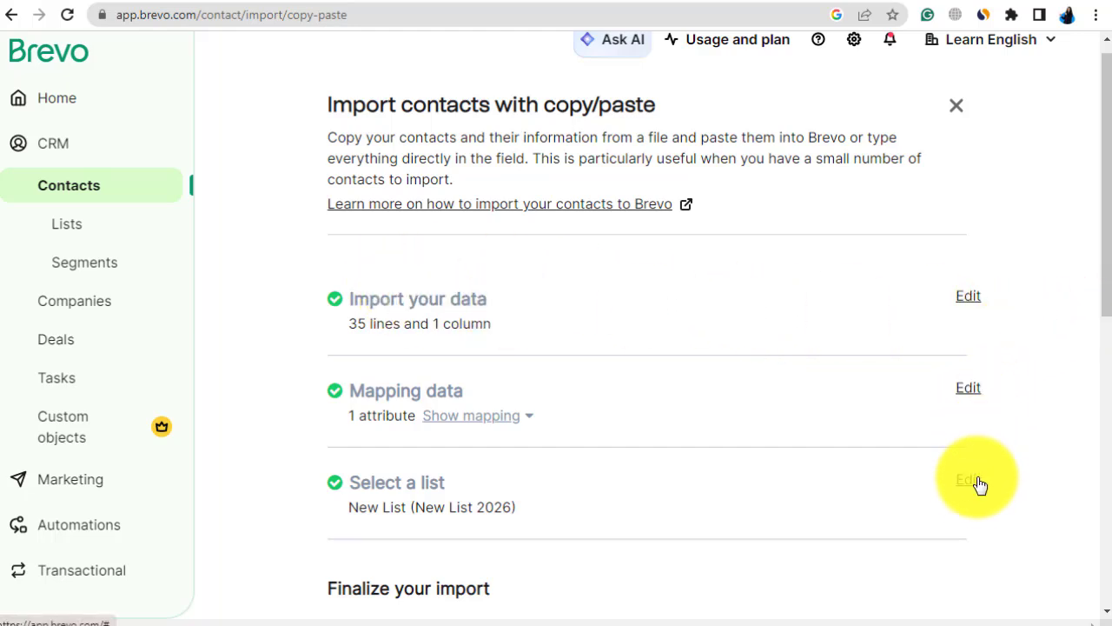
{"action": "scroll", "coordinate": [990, 478], "scroll_direction": "down", "scroll_amount": 3}
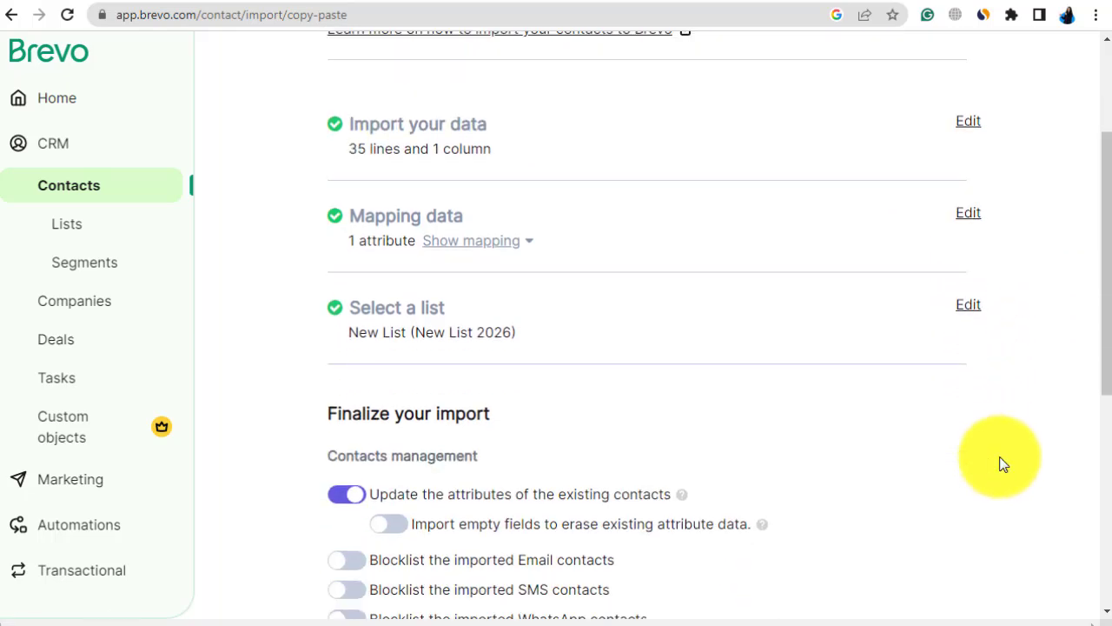
{"action": "scroll", "coordinate": [996, 456], "scroll_direction": "down", "scroll_amount": 2}
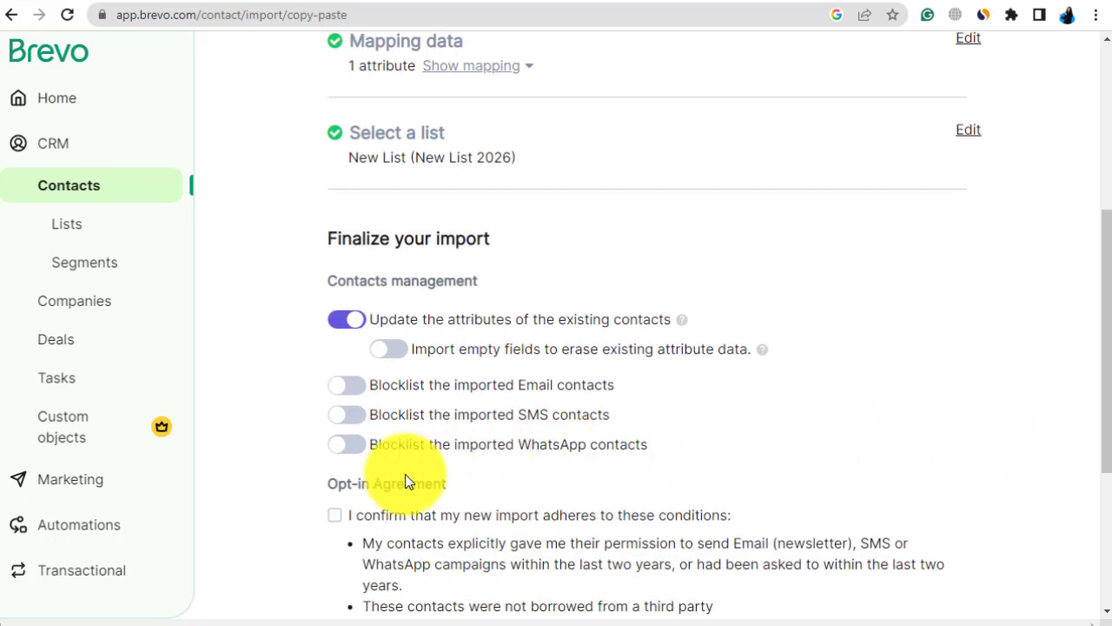
{"action": "left_click", "coordinate": [339, 517]}
{"action": "scroll", "coordinate": [565, 446], "scroll_direction": "down", "scroll_amount": 3}
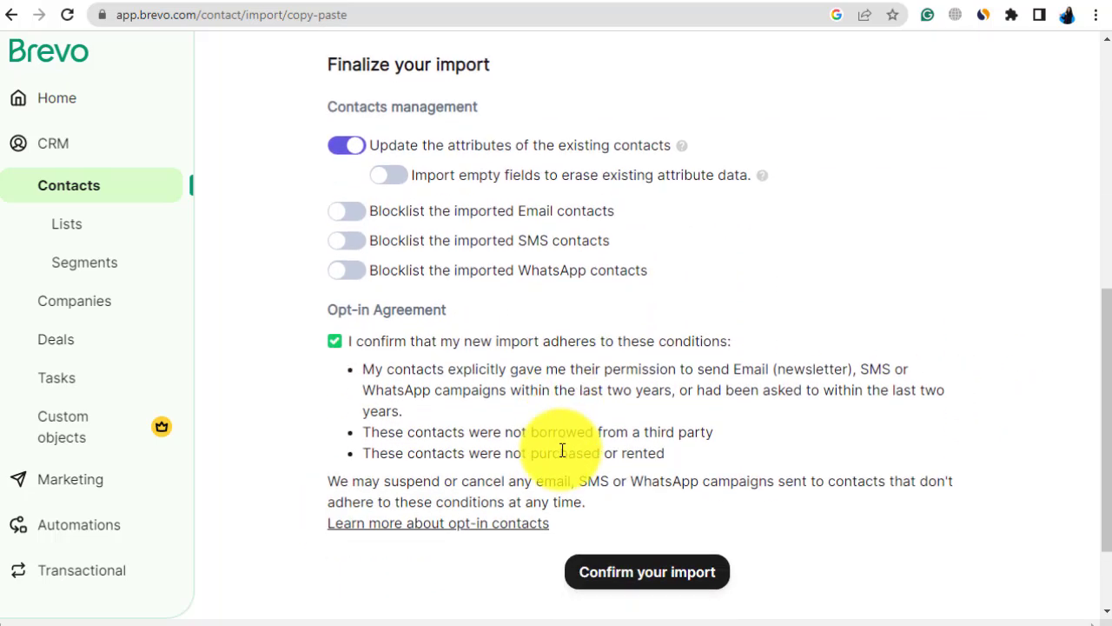
{"action": "left_click", "coordinate": [658, 485]}
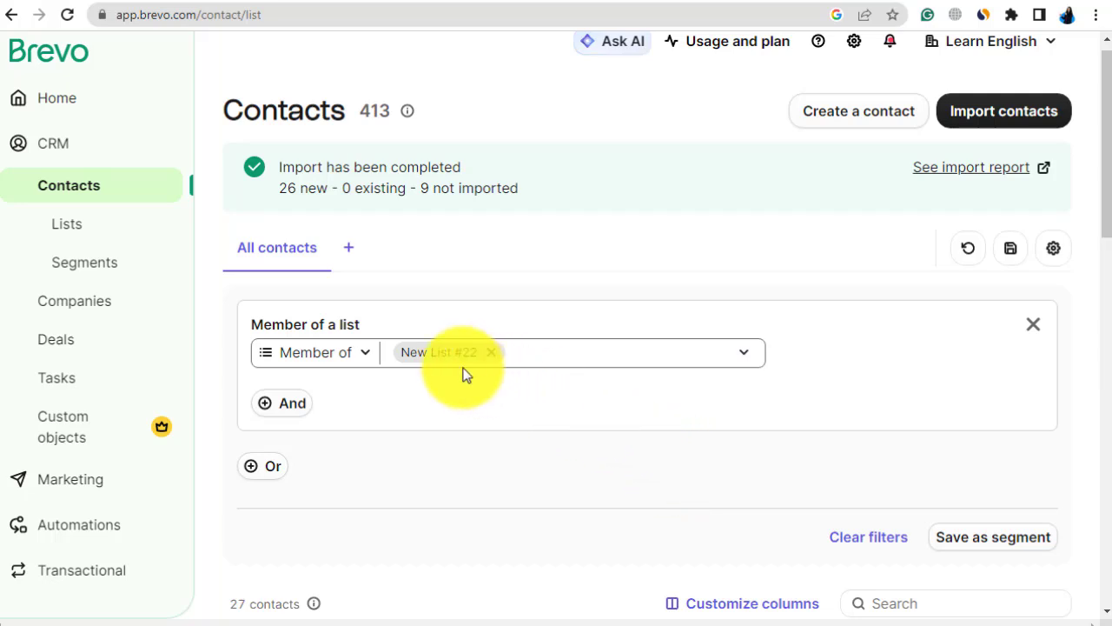
Step: Examine the imported contacts filtered by New List across both result pages, and return to the first page
{"action": "scroll", "coordinate": [730, 421], "scroll_direction": "down", "scroll_amount": 1}
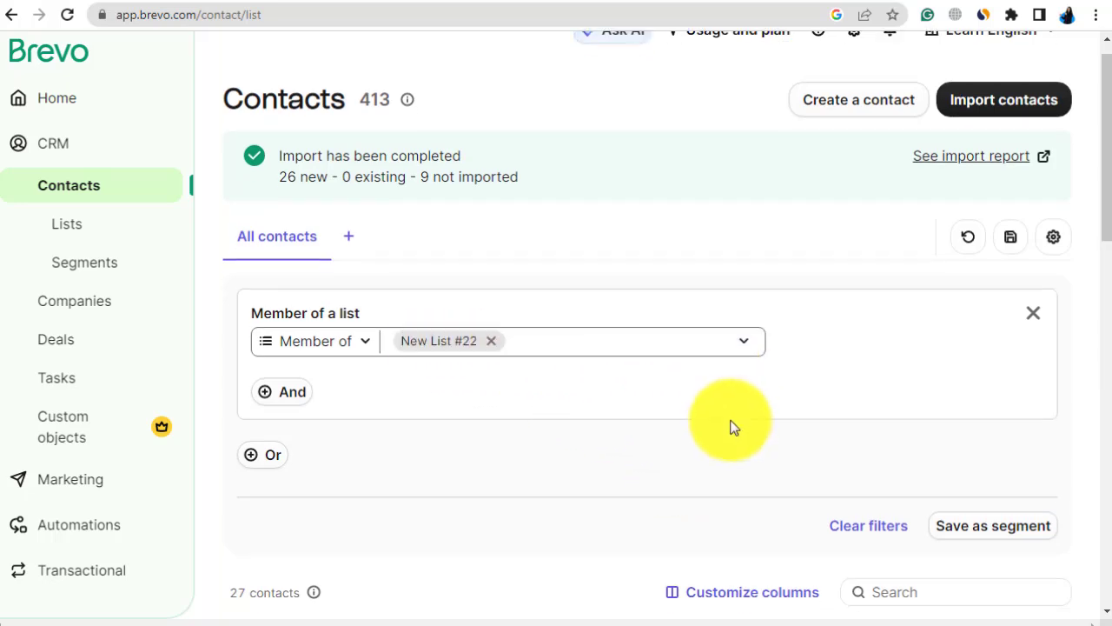
{"action": "scroll", "coordinate": [730, 426], "scroll_direction": "down", "scroll_amount": 1}
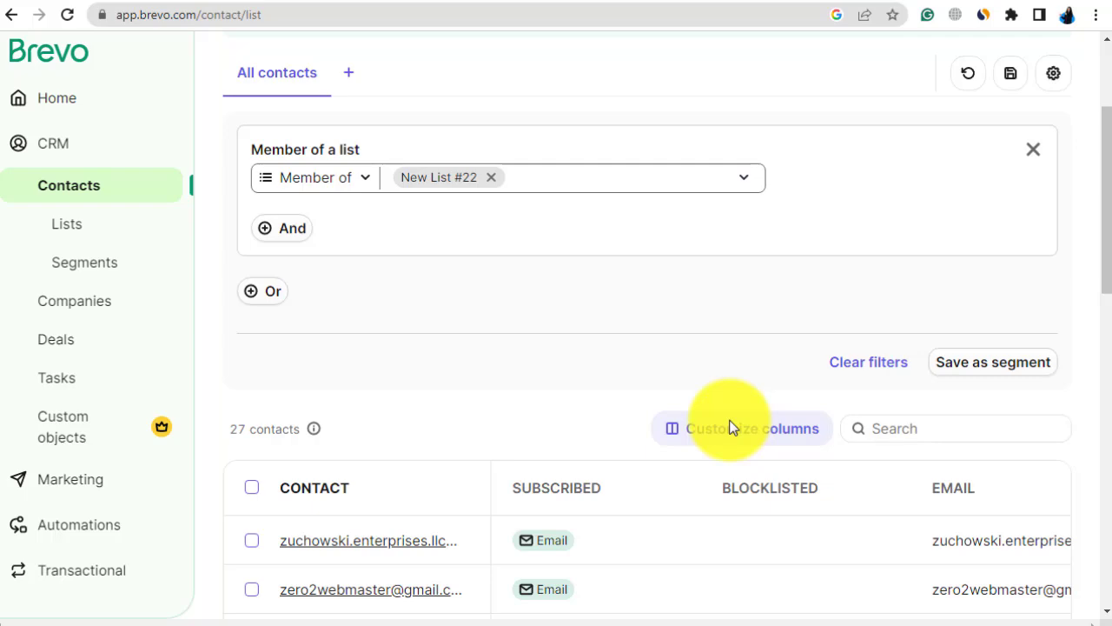
{"action": "scroll", "coordinate": [730, 428], "scroll_direction": "down", "scroll_amount": 1}
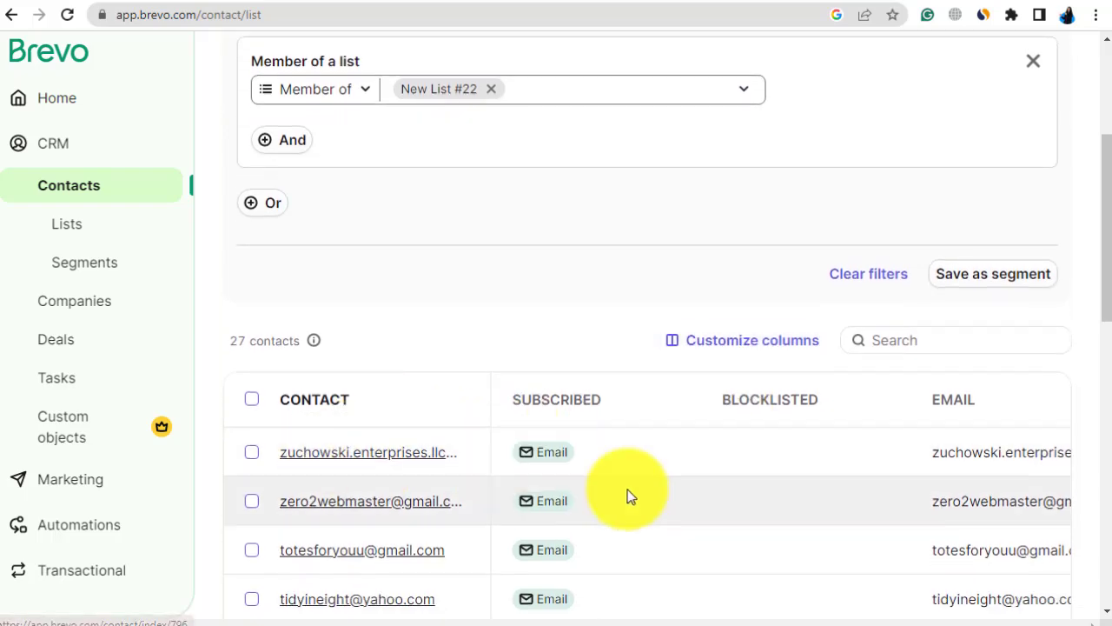
{"action": "scroll", "coordinate": [630, 496], "scroll_direction": "down", "scroll_amount": 10}
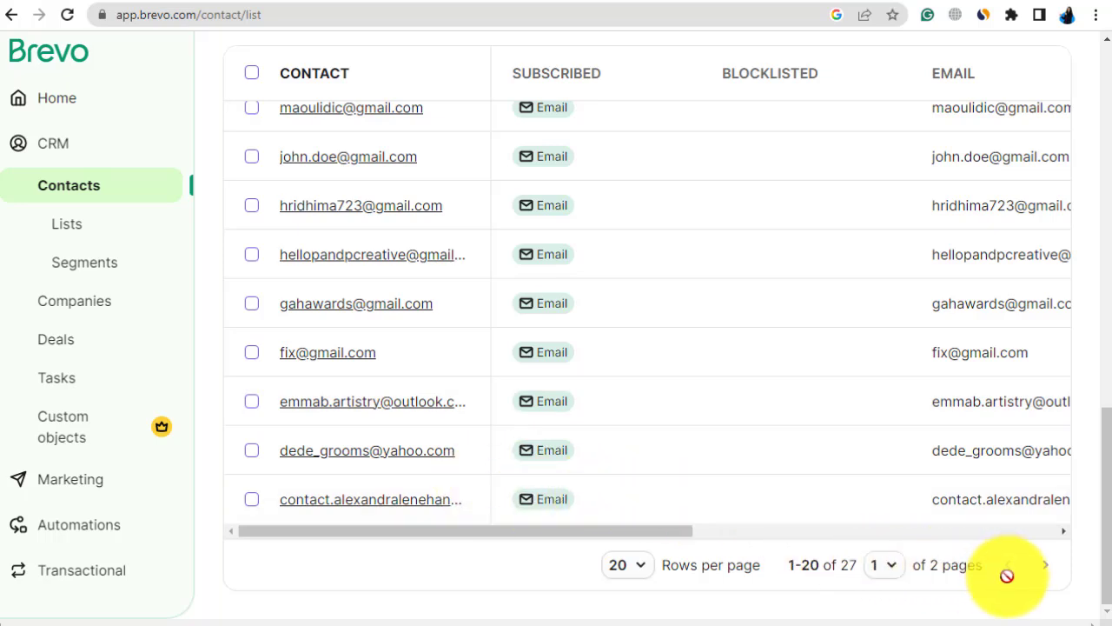
{"action": "left_click", "coordinate": [1046, 567]}
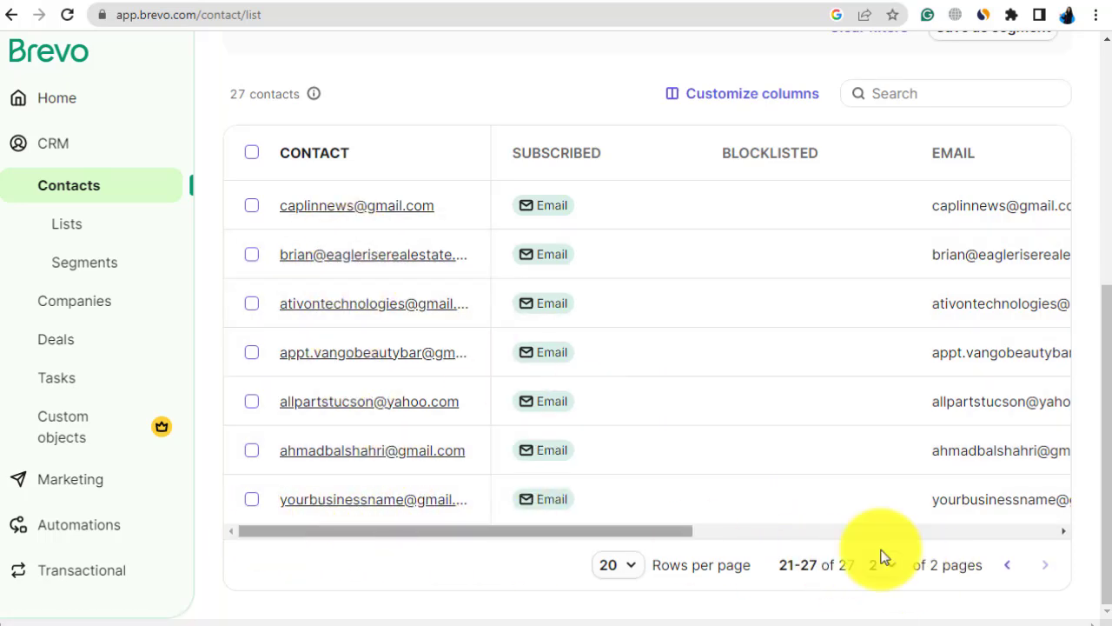
{"action": "left_click", "coordinate": [1008, 571]}
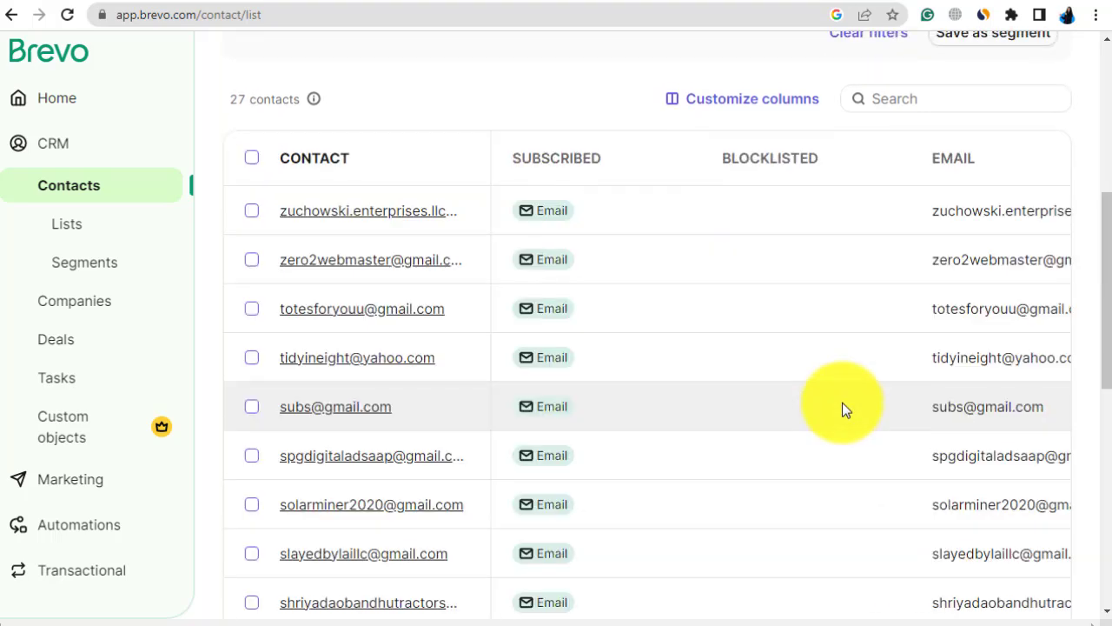
{"action": "scroll", "coordinate": [748, 340], "scroll_direction": "up", "scroll_amount": 5}
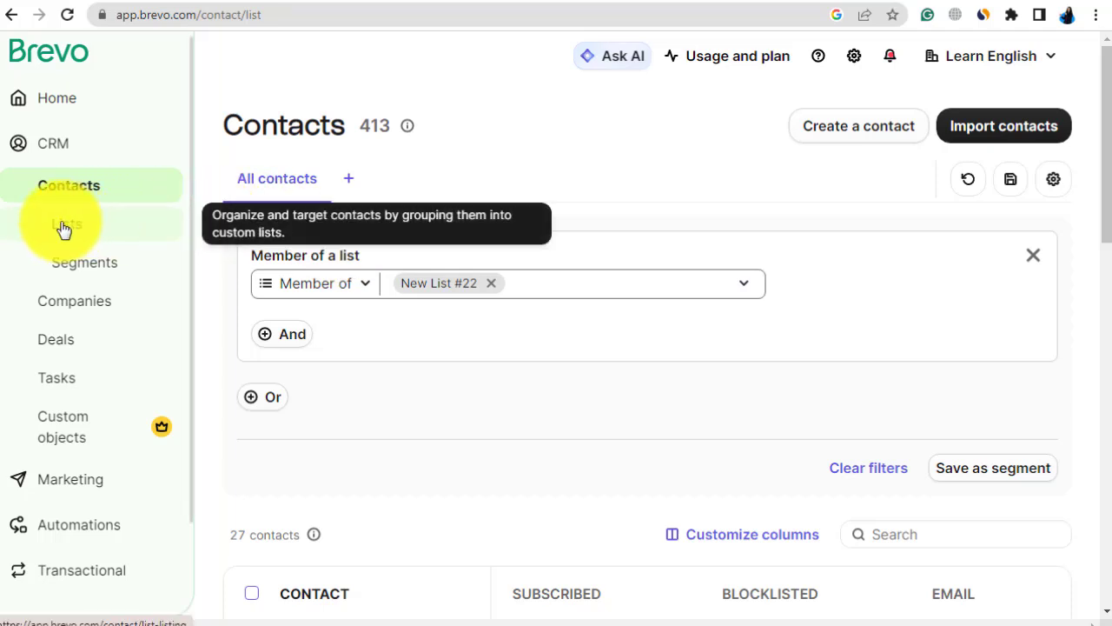
{"action": "left_click", "coordinate": [364, 287]}
{"action": "left_click", "coordinate": [363, 292]}
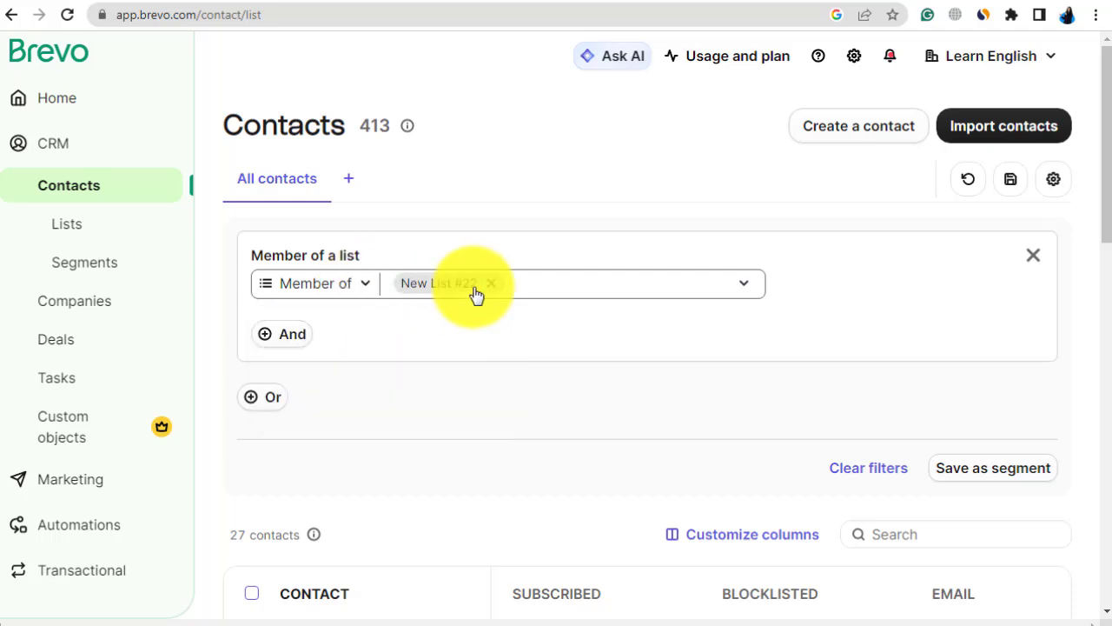
{"action": "left_click", "coordinate": [749, 288]}
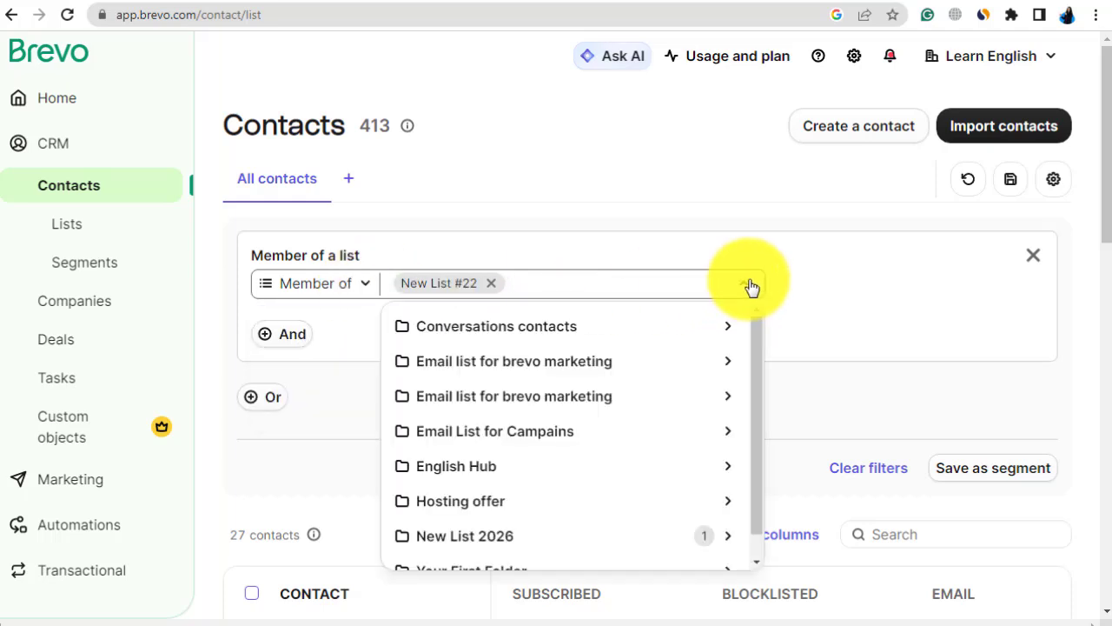
{"action": "left_click", "coordinate": [751, 288]}
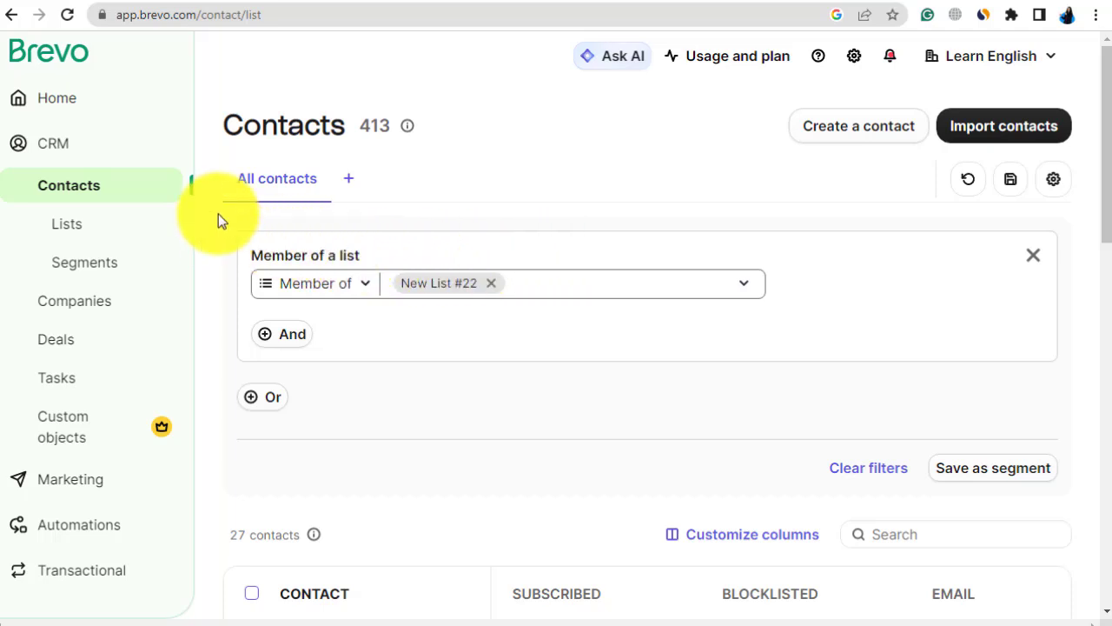
Step: Open New List from the contact lists overview and rename it New List 2026 for Hosting offer
{"action": "left_click", "coordinate": [104, 229]}
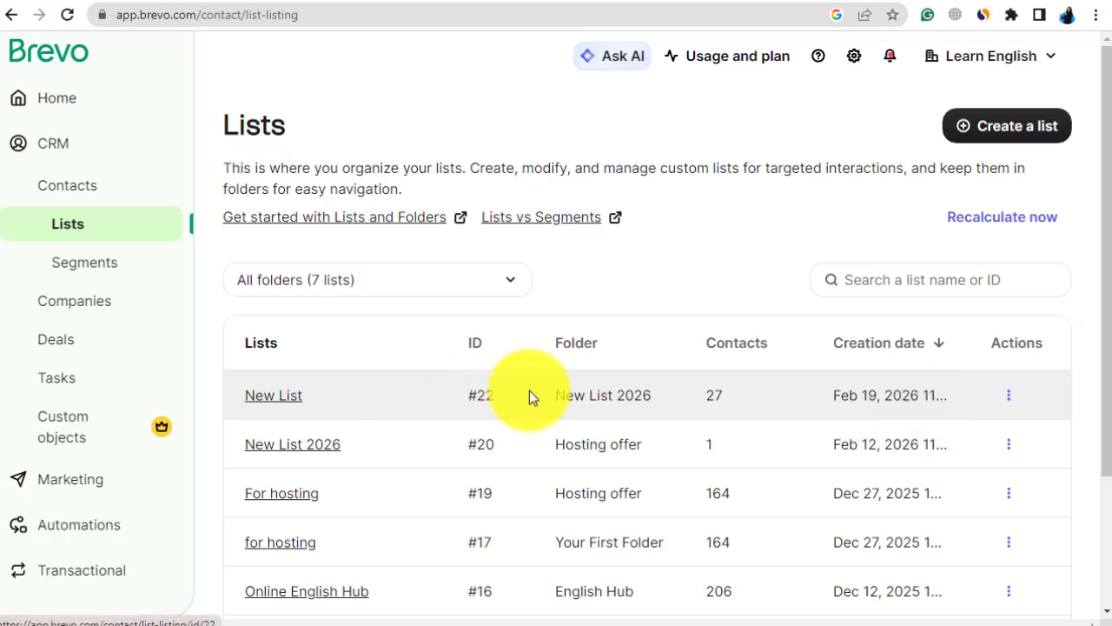
{"action": "left_click", "coordinate": [268, 399]}
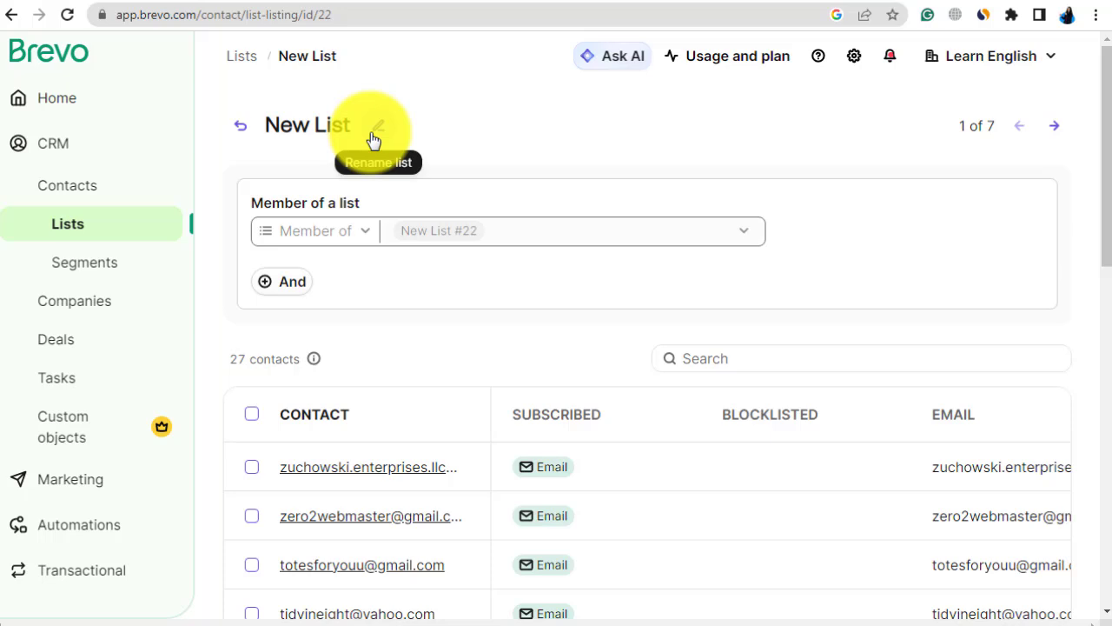
{"action": "left_click", "coordinate": [373, 137]}
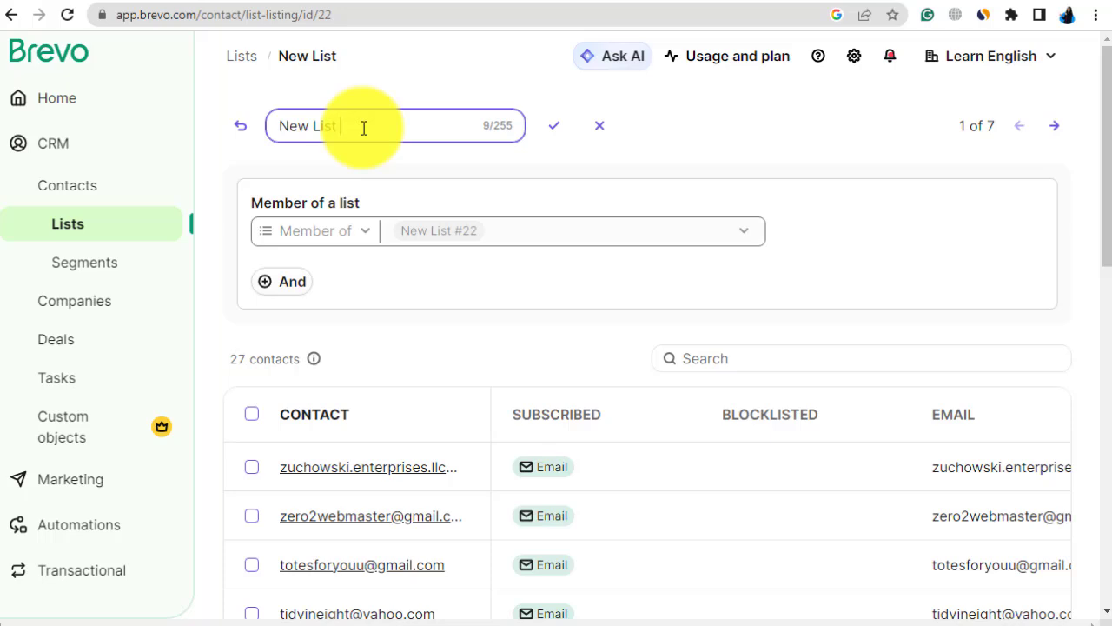
{"action": "type", "text": "2"}
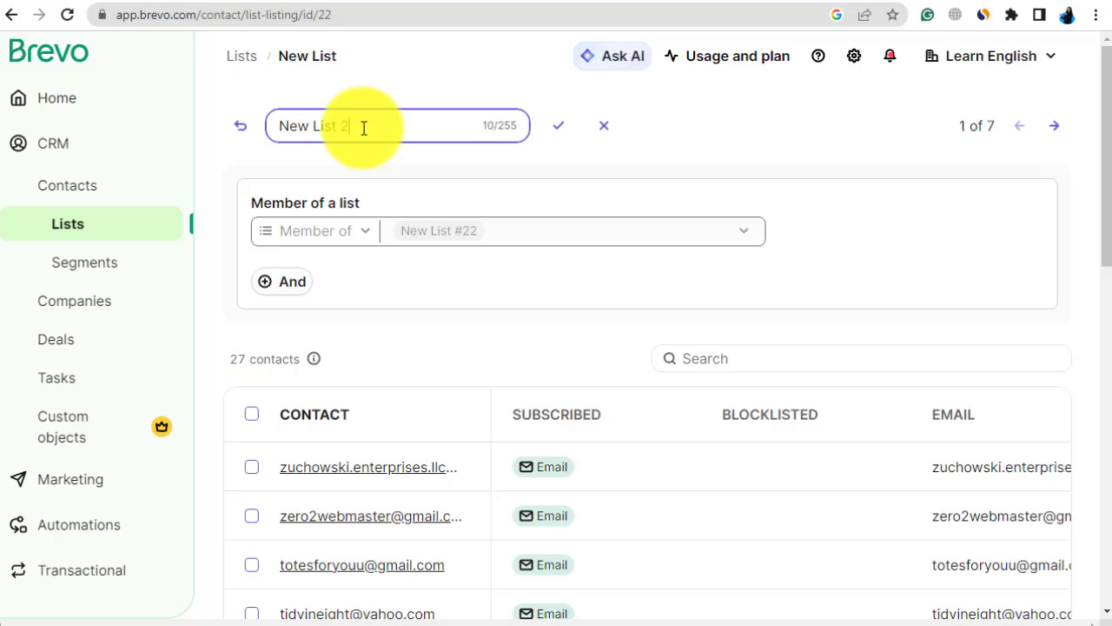
{"action": "type", "text": "02"}
{"action": "type", "text": "6 for Host"}
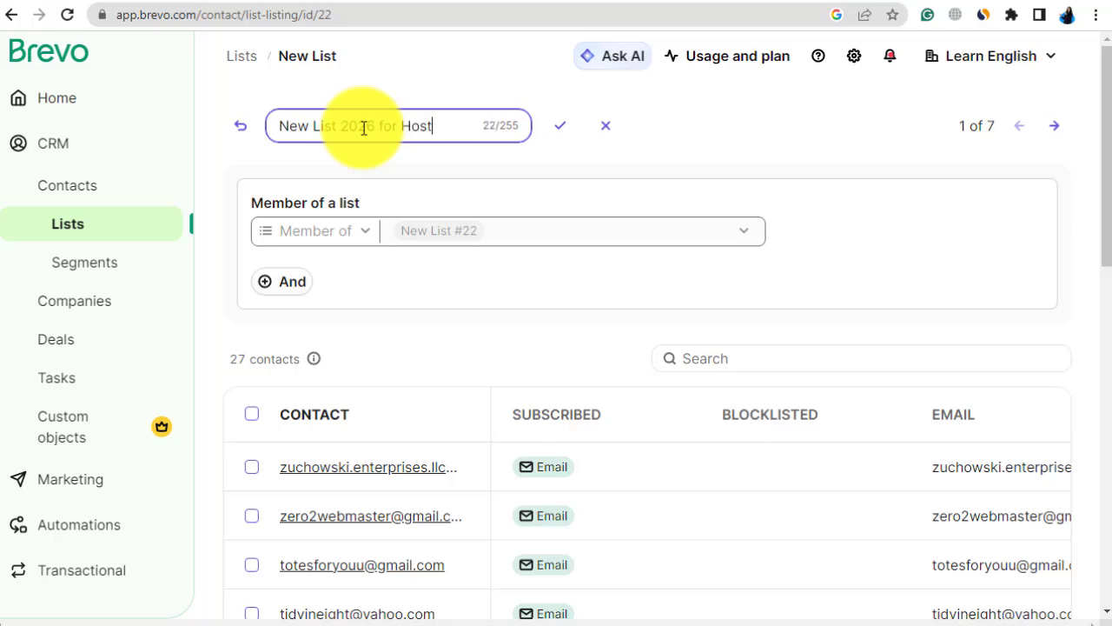
{"action": "type", "text": "ing o"}
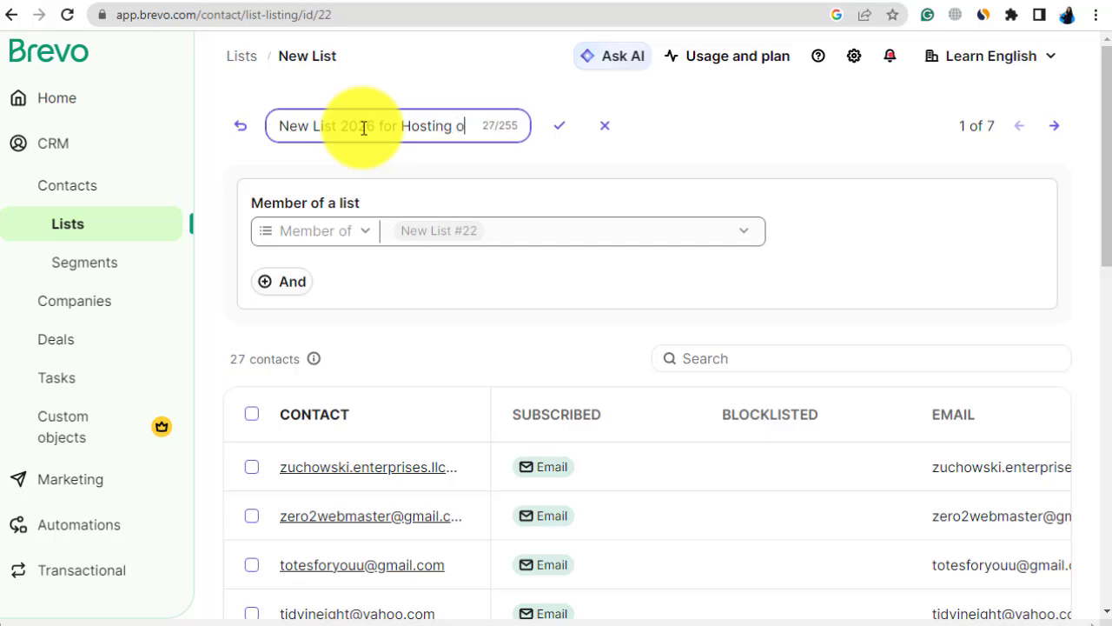
{"action": "type", "text": "ffer"}
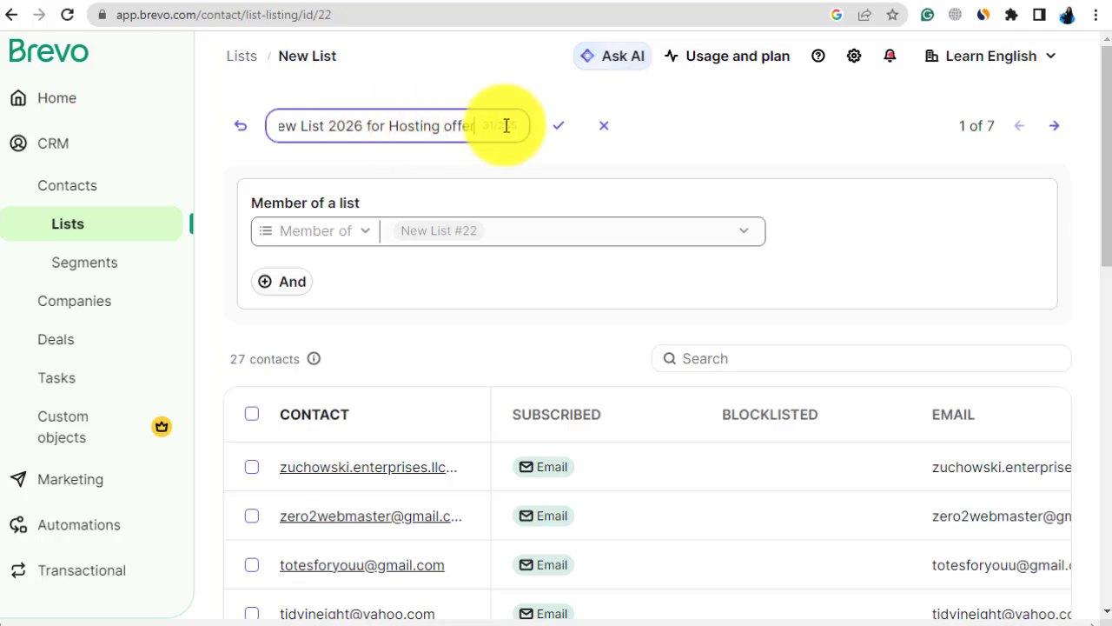
{"action": "left_click", "coordinate": [558, 126]}
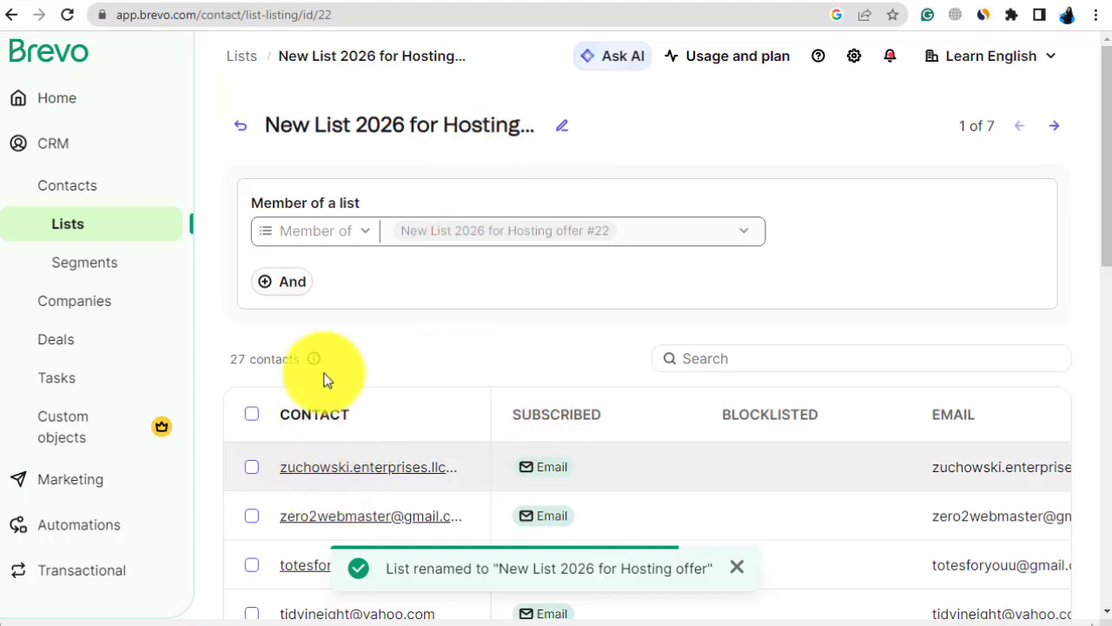
Step: Examine the renamed list's contacts on its own page and in the filtered Contacts overview
{"action": "scroll", "coordinate": [697, 377], "scroll_direction": "down", "scroll_amount": 3}
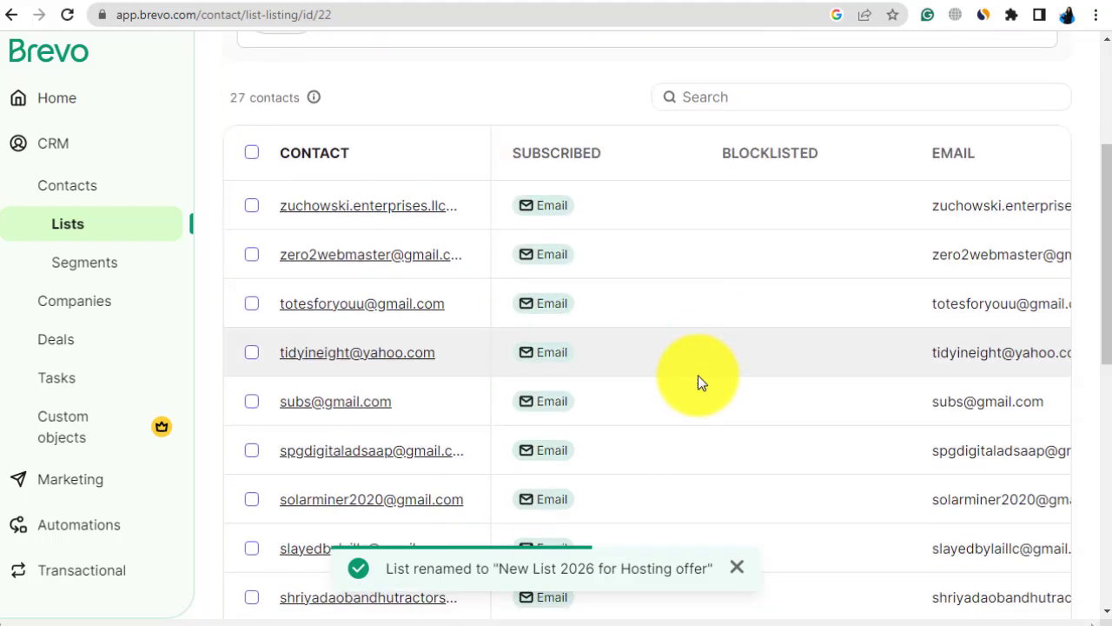
{"action": "scroll", "coordinate": [698, 375], "scroll_direction": "up", "scroll_amount": 3}
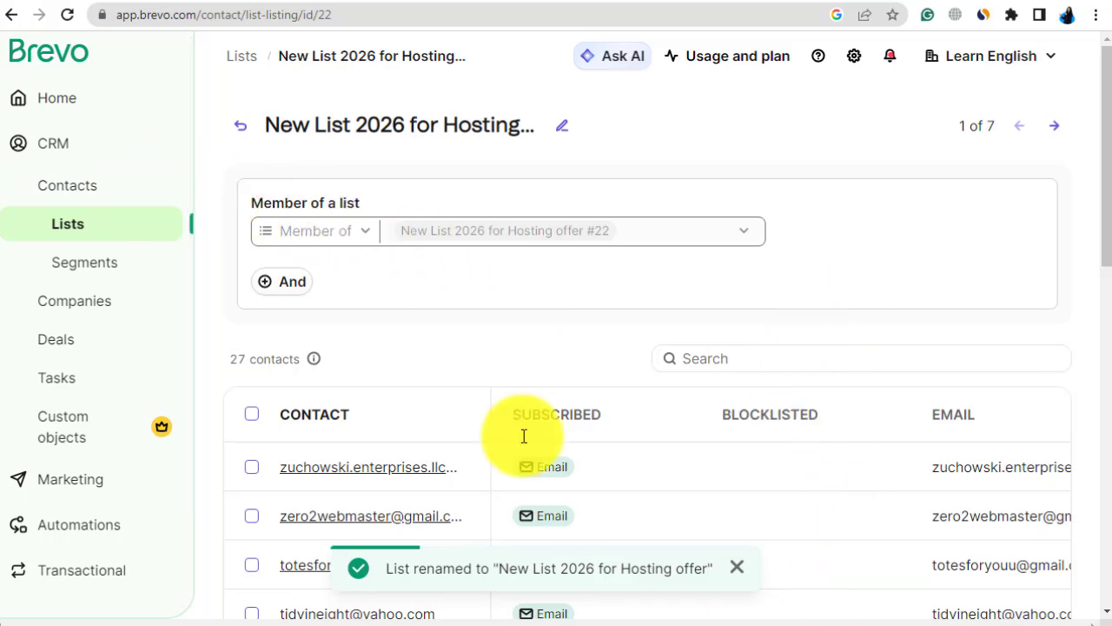
{"action": "left_click", "coordinate": [70, 193]}
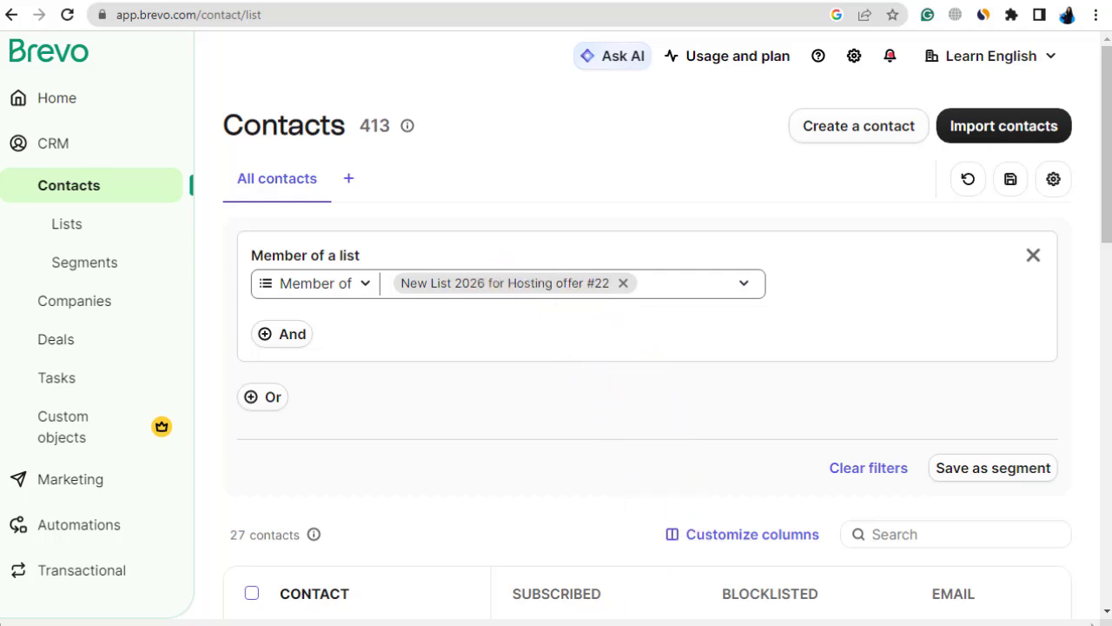
{"action": "scroll", "coordinate": [727, 464], "scroll_direction": "down", "scroll_amount": 2}
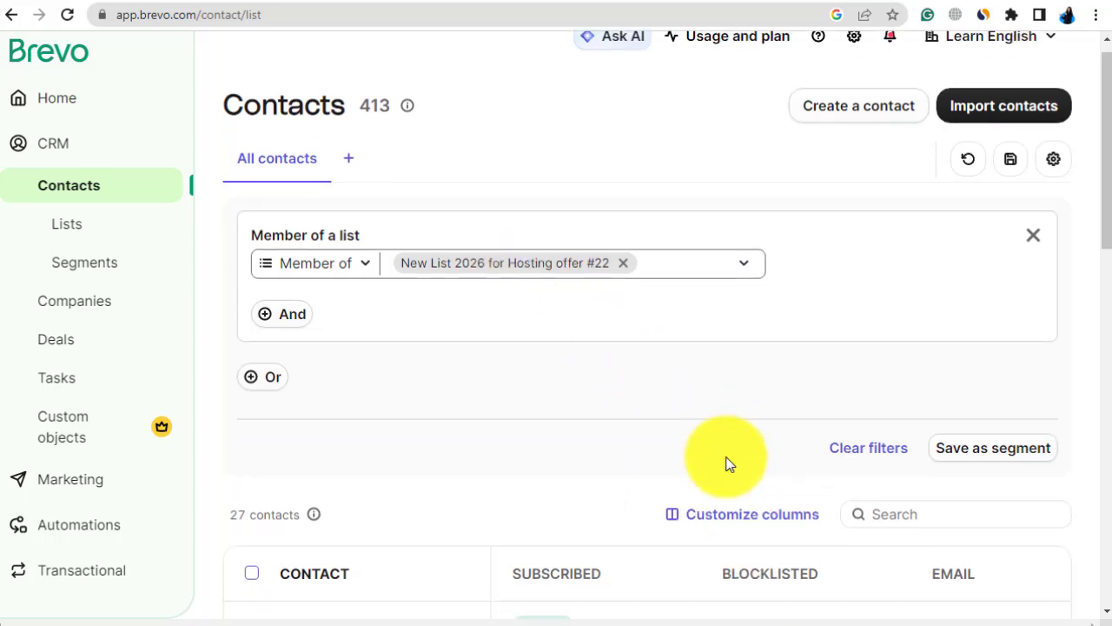
{"action": "scroll", "coordinate": [680, 551], "scroll_direction": "down", "scroll_amount": 2}
{"action": "scroll", "coordinate": [762, 526], "scroll_direction": "down", "scroll_amount": 1}
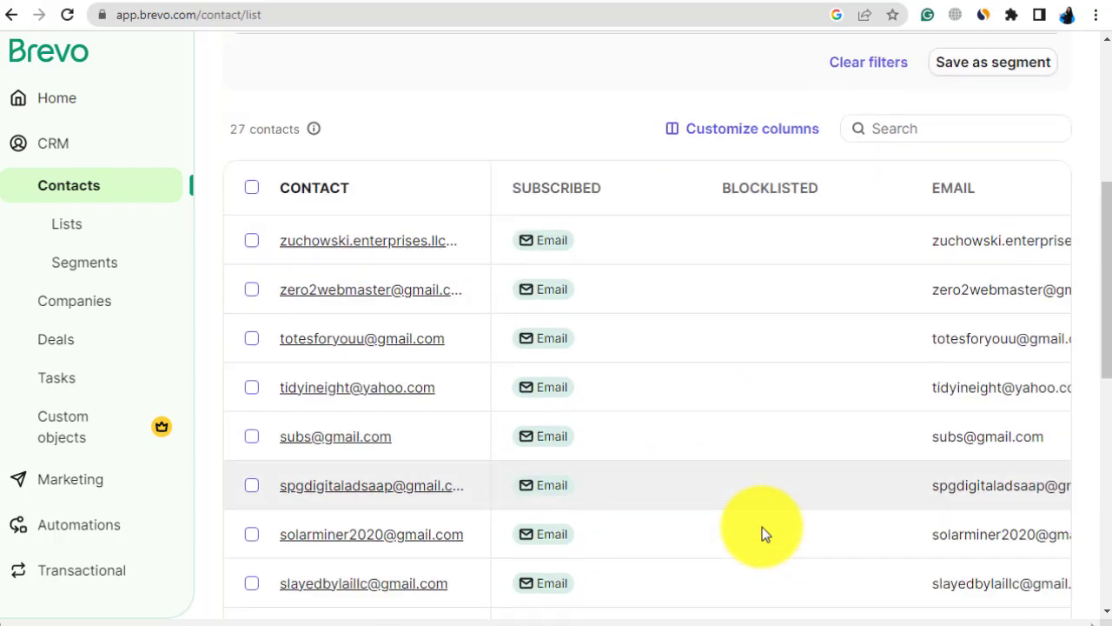
{"action": "scroll", "coordinate": [762, 527], "scroll_direction": "up", "scroll_amount": 2}
{"action": "scroll", "coordinate": [755, 524], "scroll_direction": "down", "scroll_amount": 3}
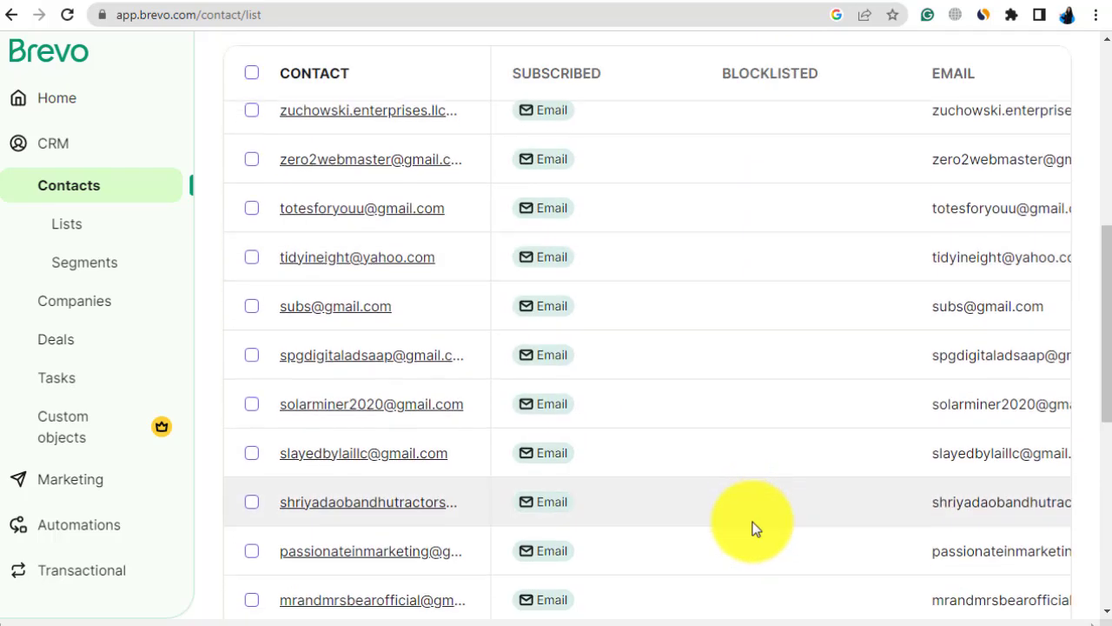
{"action": "scroll", "coordinate": [752, 524], "scroll_direction": "down", "scroll_amount": 3}
{"action": "scroll", "coordinate": [752, 527], "scroll_direction": "up", "scroll_amount": 3}
{"action": "scroll", "coordinate": [754, 527], "scroll_direction": "up", "scroll_amount": 5}
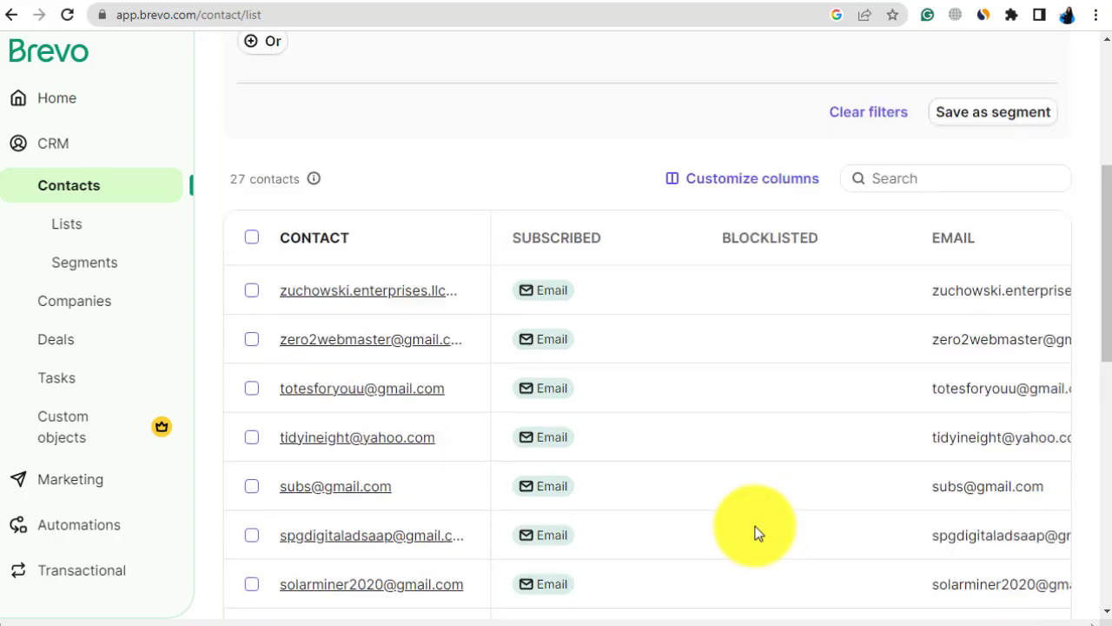